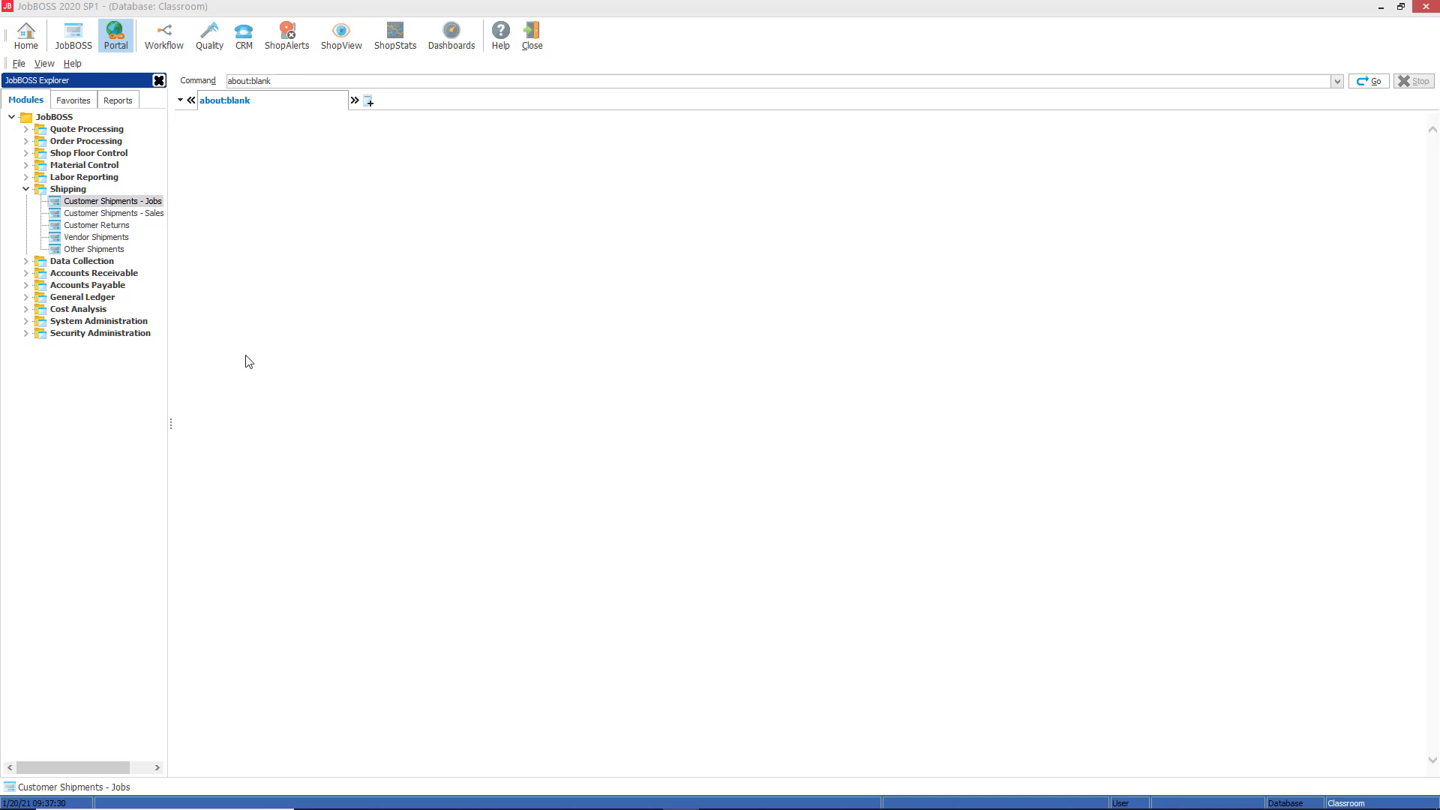
Step: Run the Material Control Stock Status report for finished goods with location detail included
{"action": "left_click", "coordinate": [117, 100]}
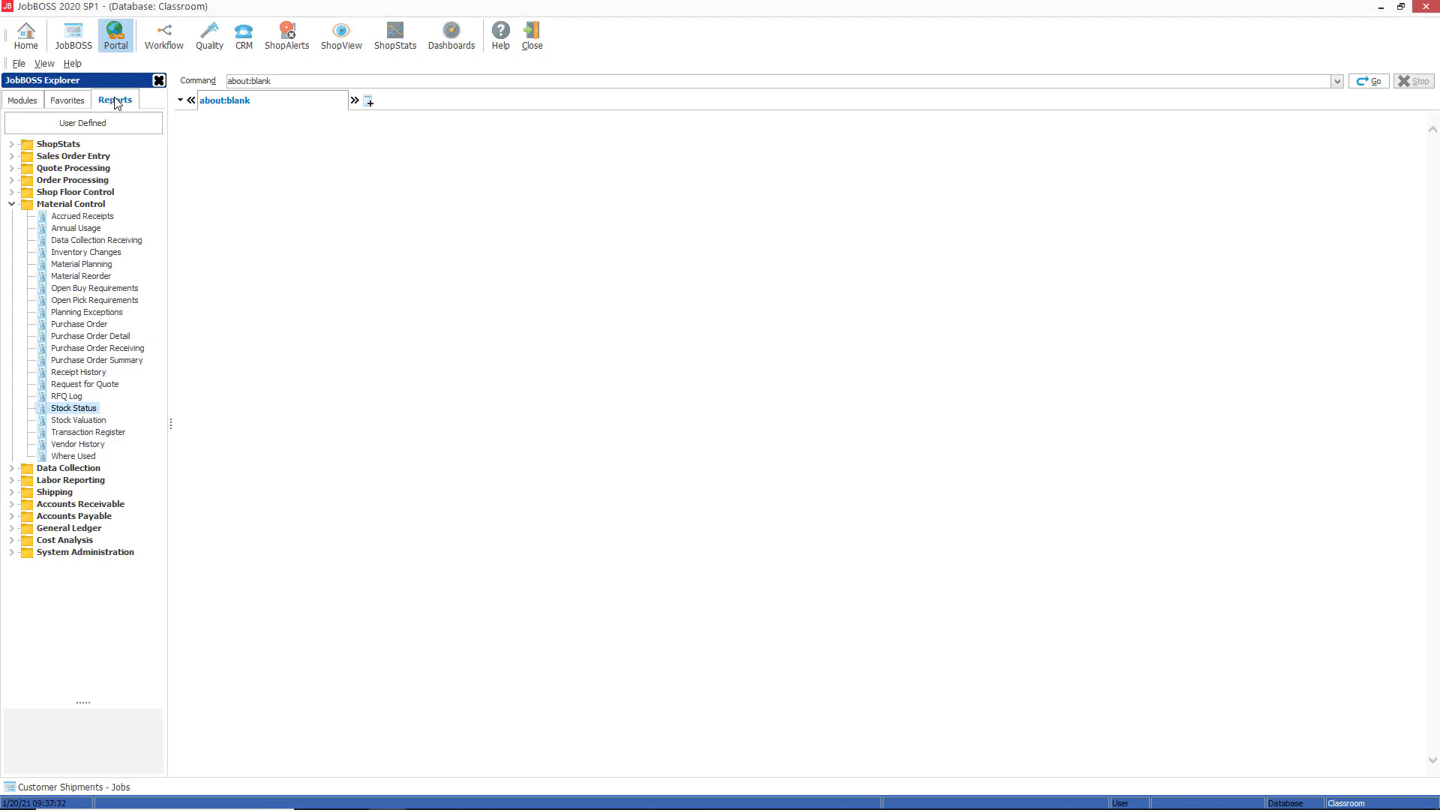
{"action": "left_click", "coordinate": [79, 324]}
{"action": "left_click", "coordinate": [84, 408]}
{"action": "double_click", "coordinate": [85, 409]}
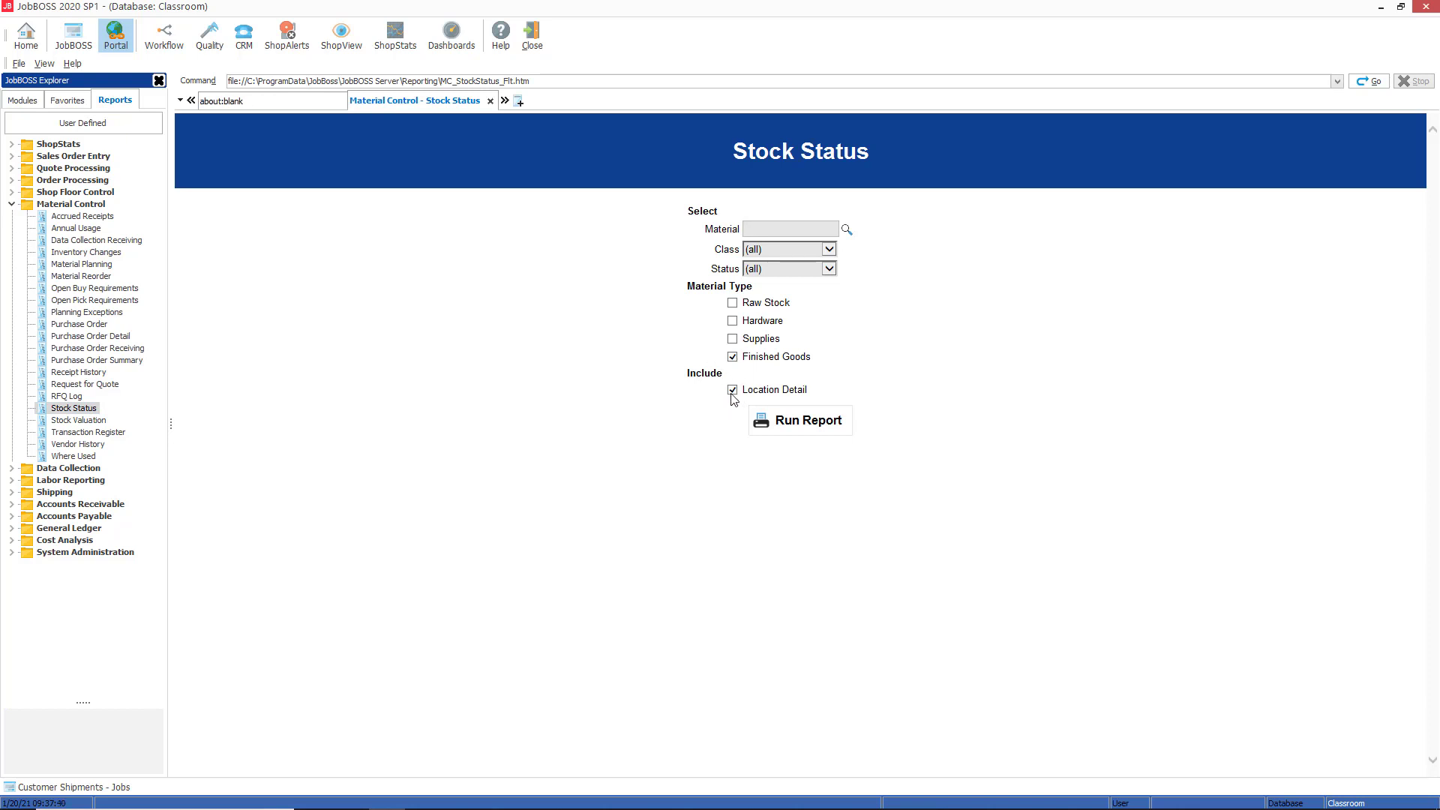
{"action": "left_click", "coordinate": [812, 435]}
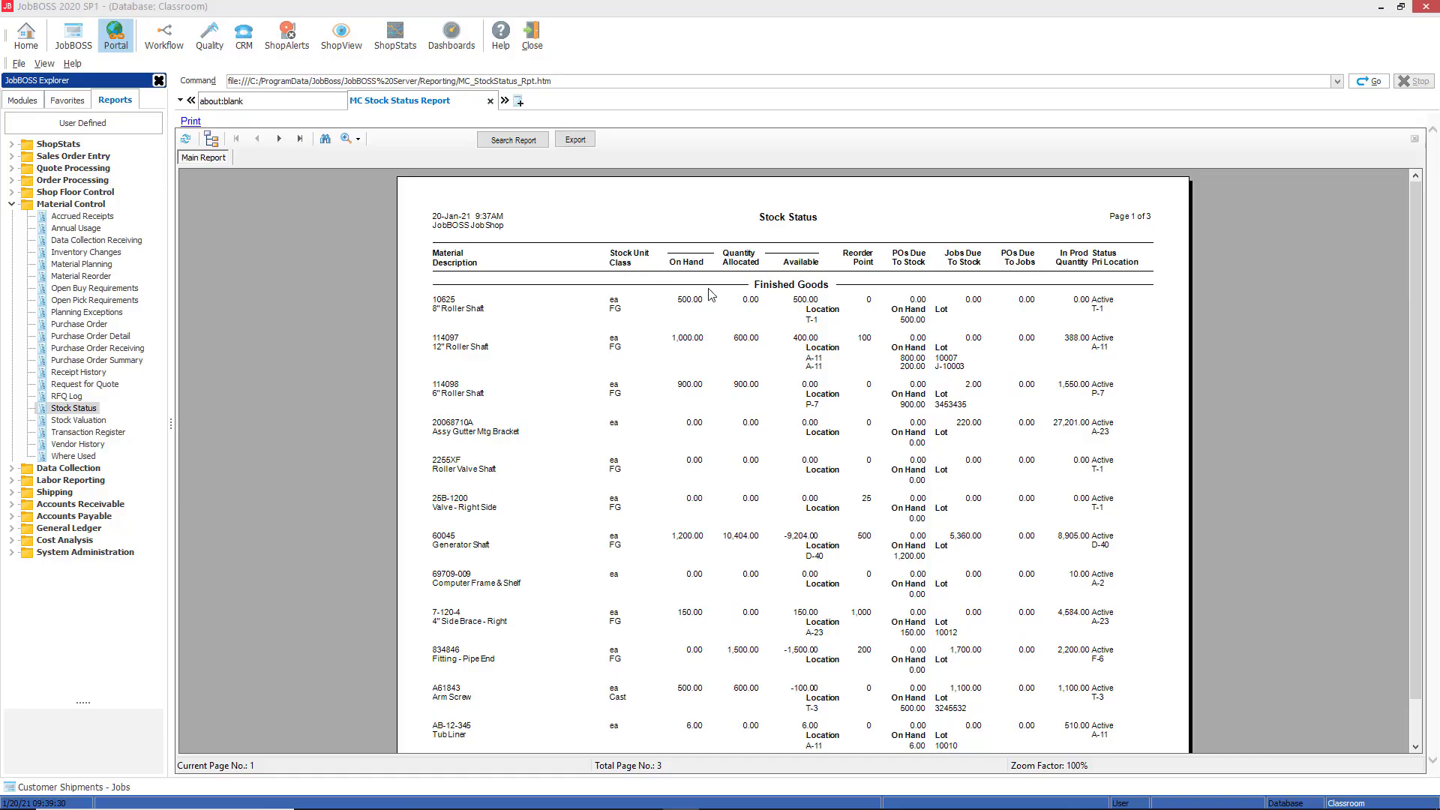
Step: Return to Customer Shipments - Jobs and create a new packlist with an automatically assigned packlist ID
{"action": "left_click", "coordinate": [25, 102]}
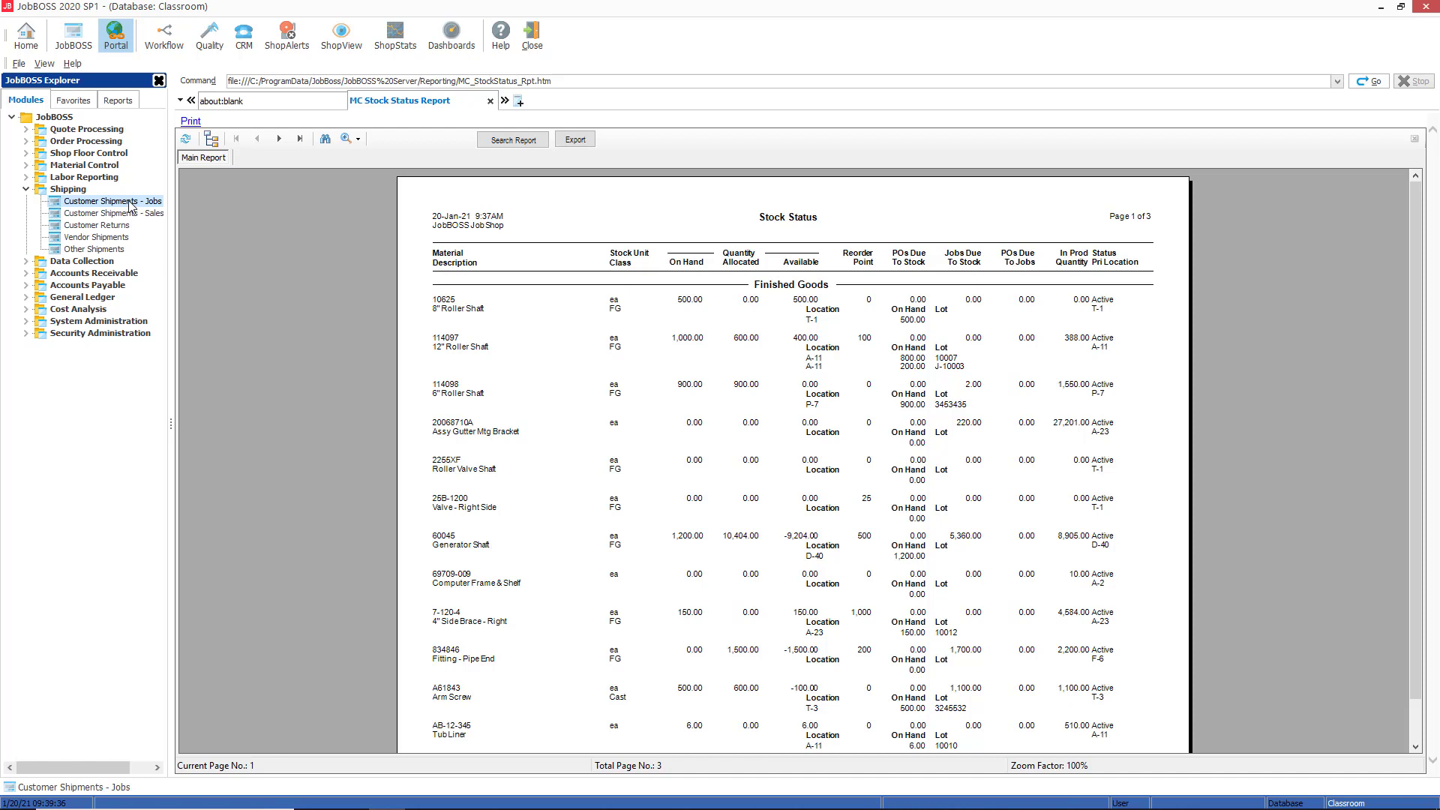
{"action": "left_click", "coordinate": [73, 791]}
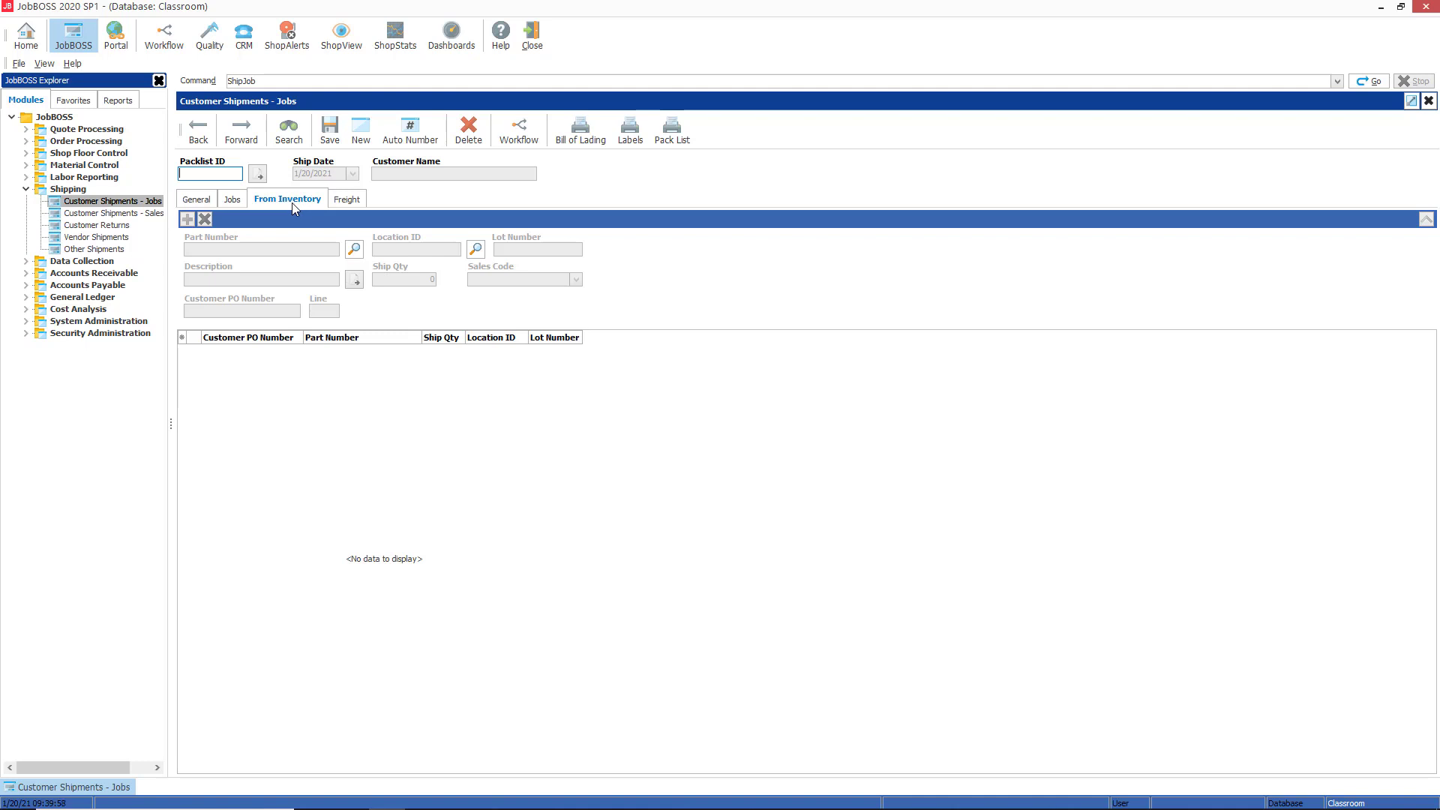
{"action": "left_click", "coordinate": [422, 141]}
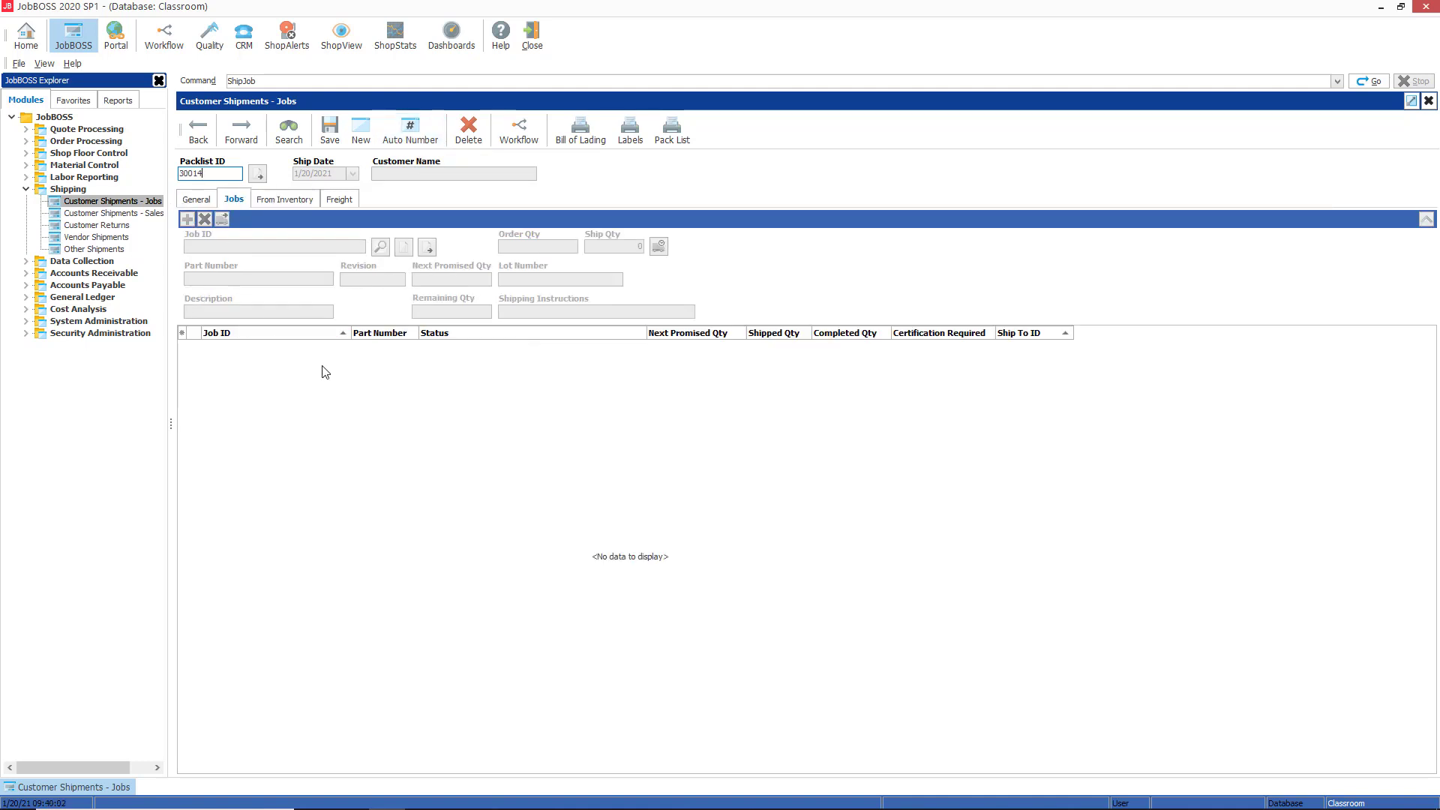
{"action": "key", "text": "Tab"}
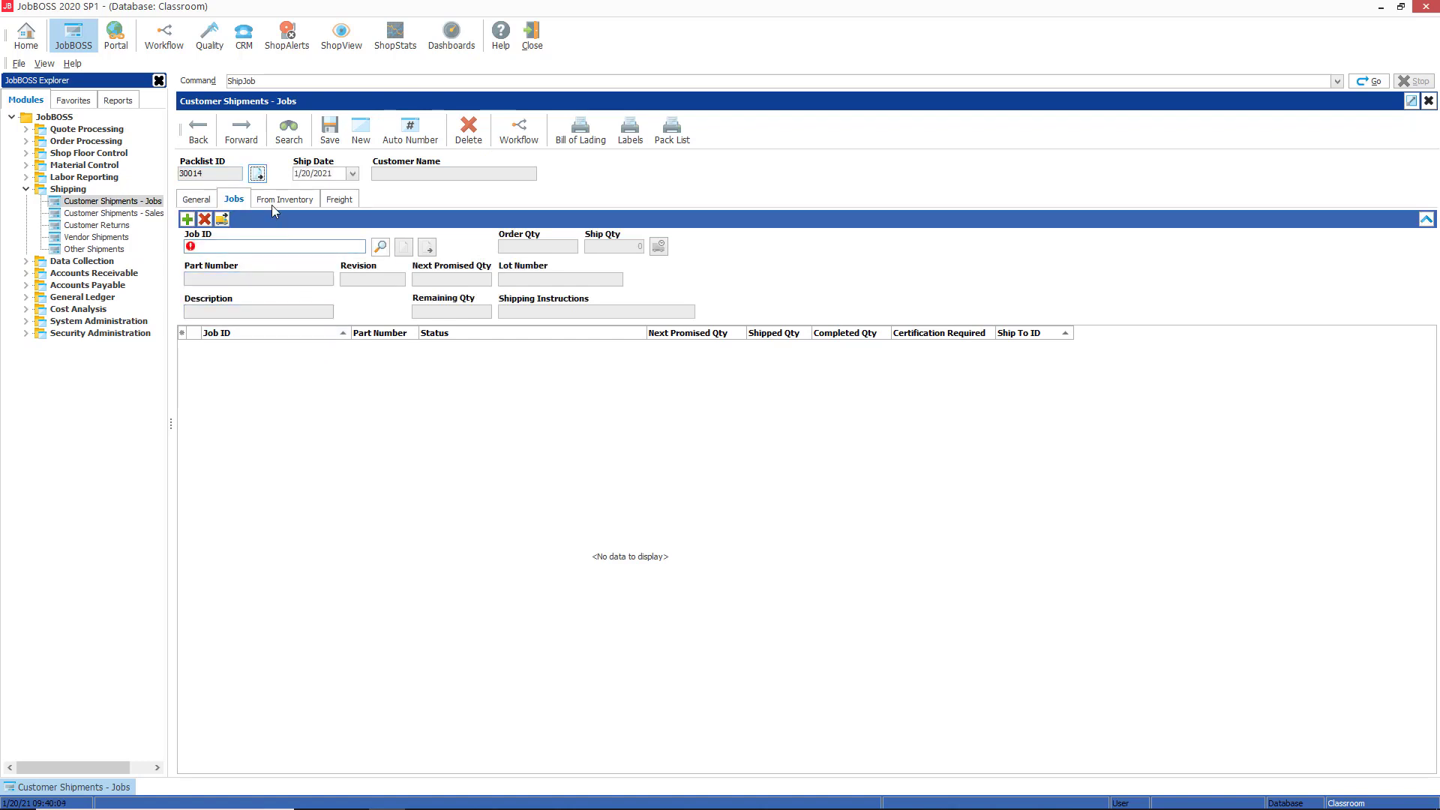
Step: Add an inventory line to the packlist for finished good 10625, 8" Roller Shaft, filtering the available materials by type Finished Goods
{"action": "left_click", "coordinate": [268, 201]}
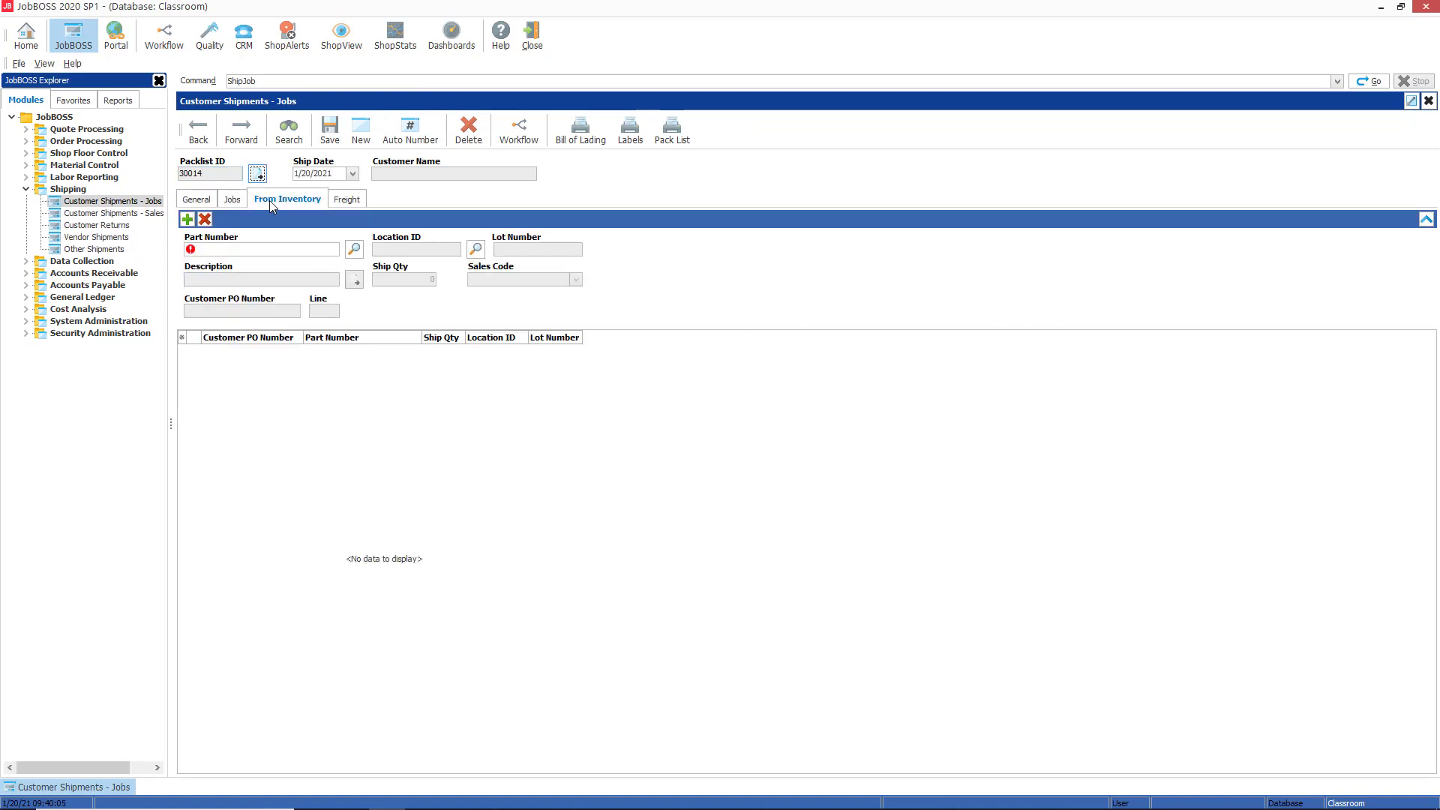
{"action": "left_click", "coordinate": [244, 247]}
{"action": "left_click", "coordinate": [354, 250]}
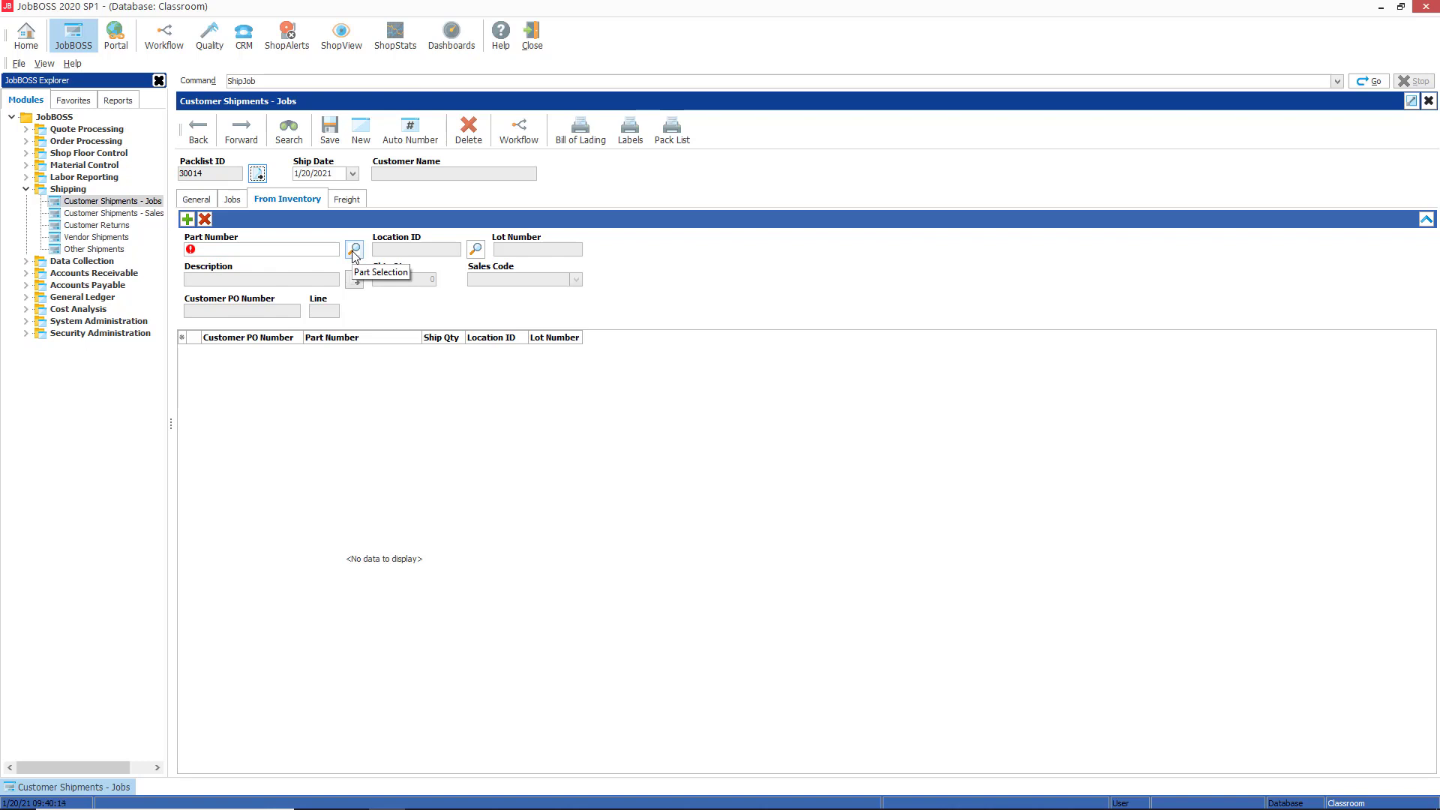
{"action": "left_click", "coordinate": [355, 251]}
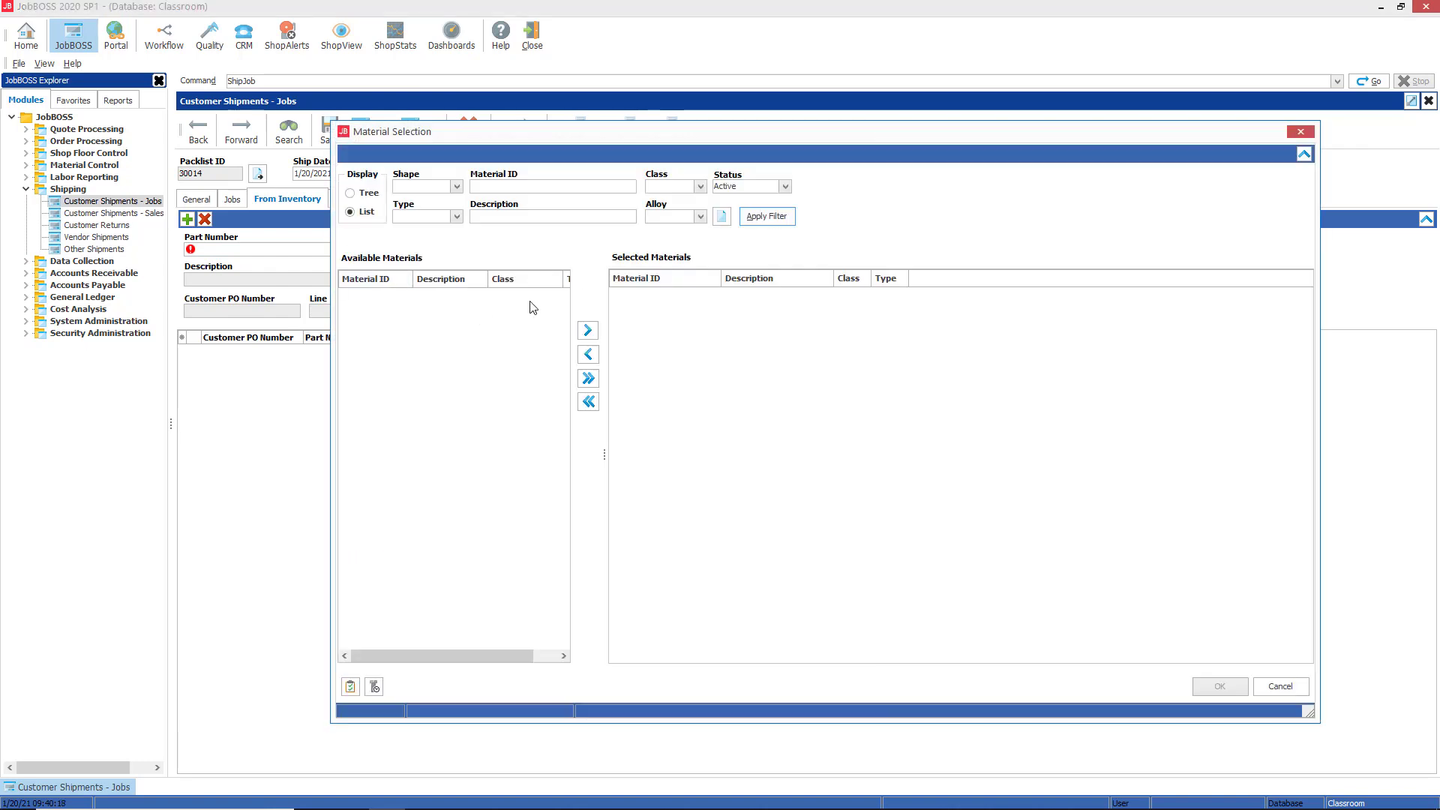
{"action": "left_click", "coordinate": [457, 217]}
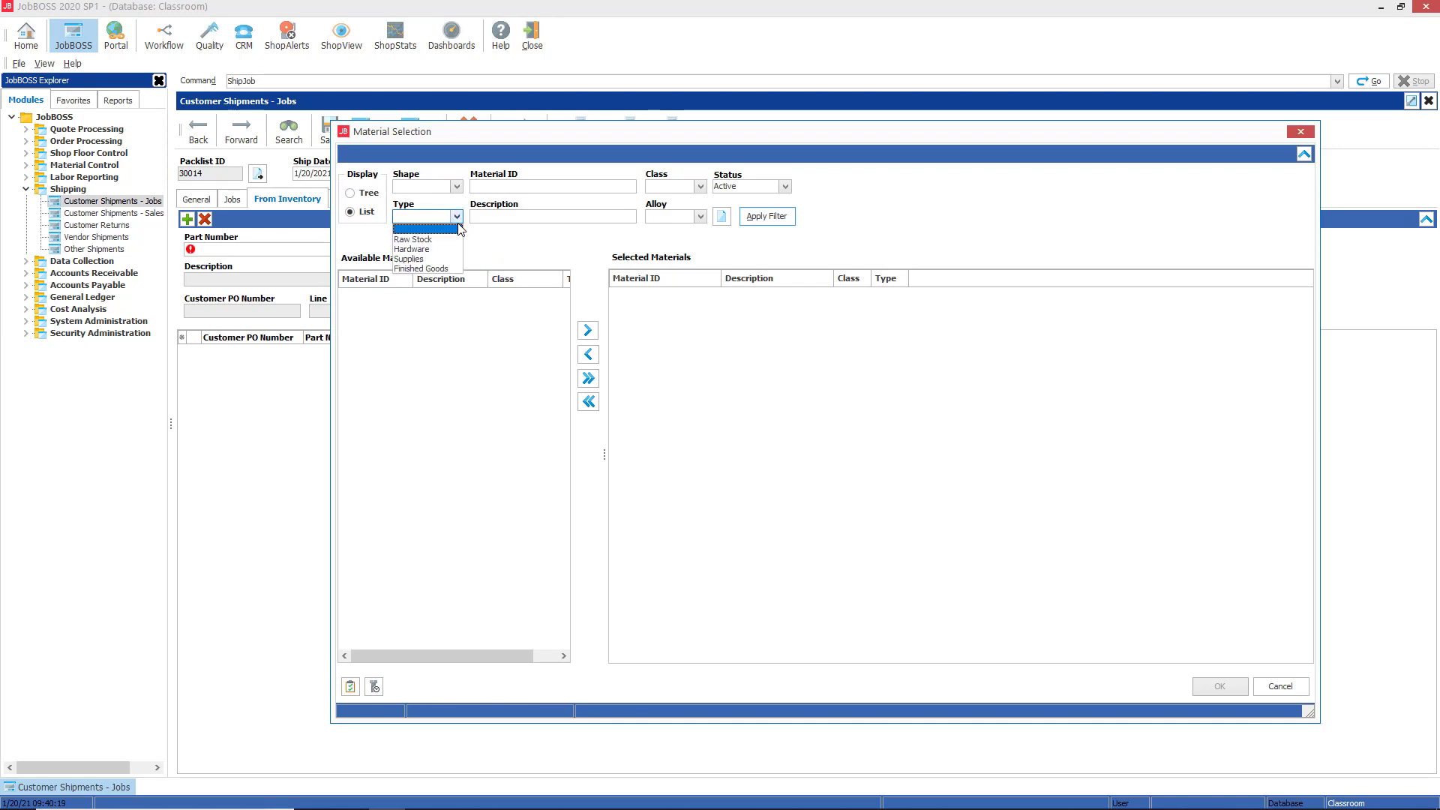
{"action": "left_click", "coordinate": [443, 270]}
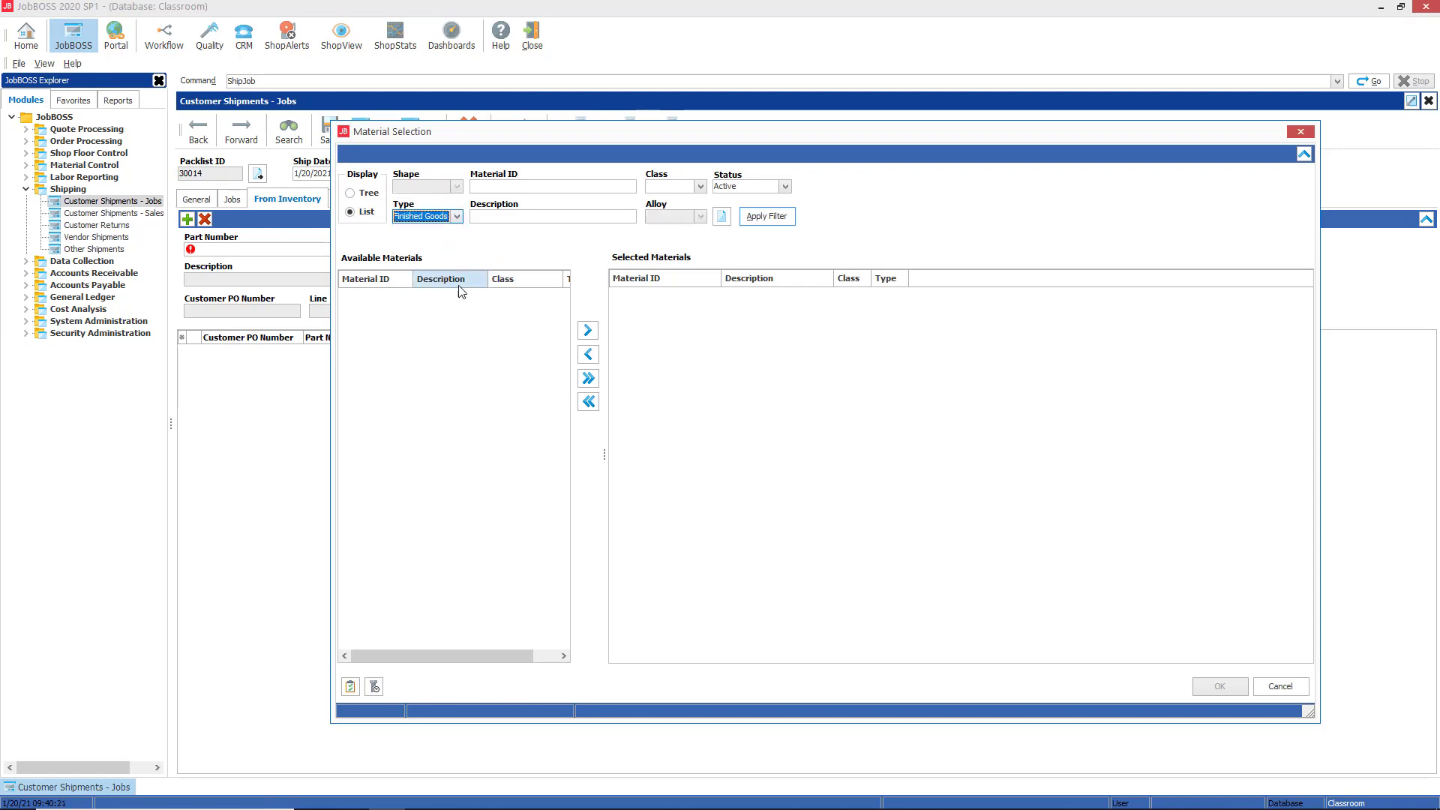
{"action": "left_click", "coordinate": [781, 220]}
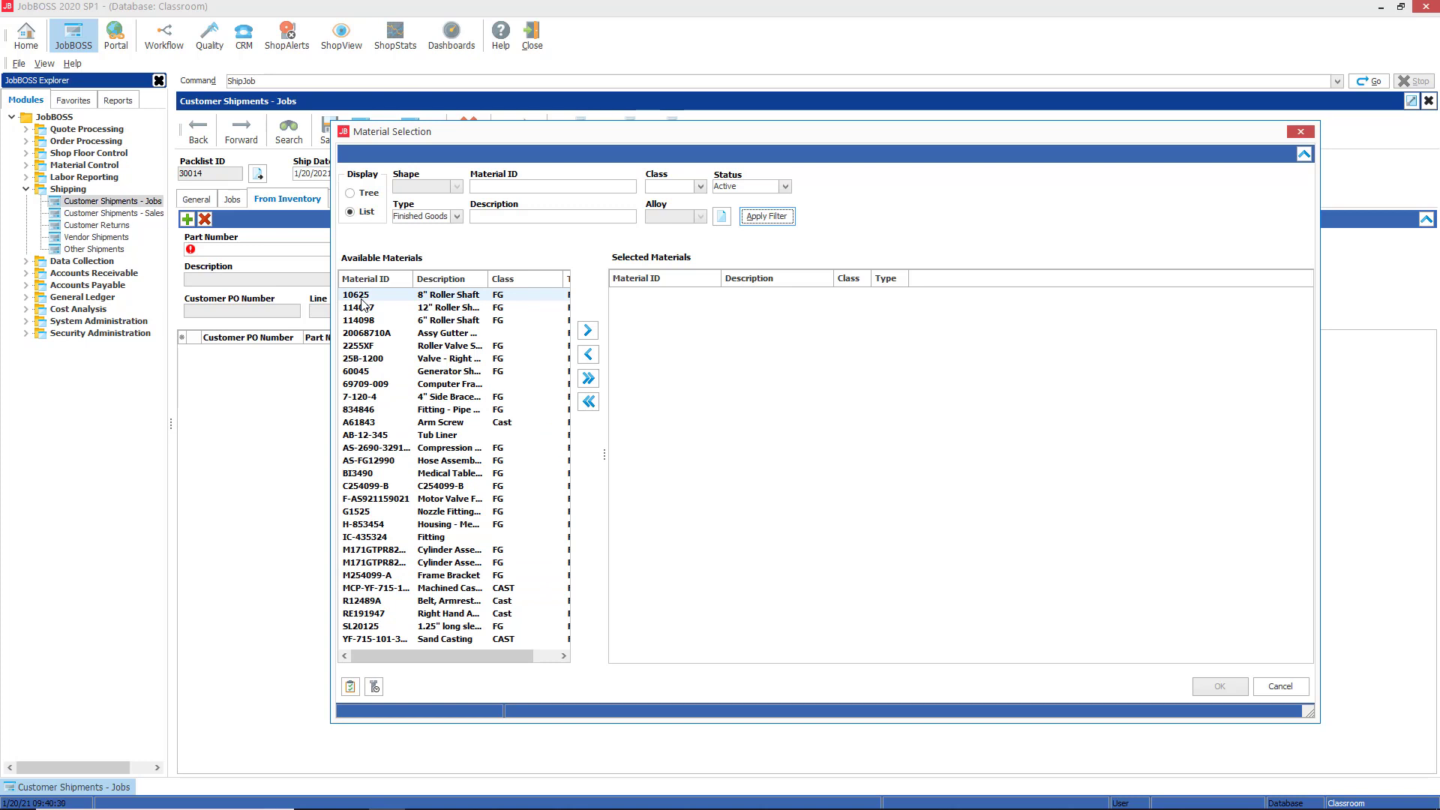
{"action": "left_click_drag", "start_coordinate": [362, 303], "coordinate": [682, 341]}
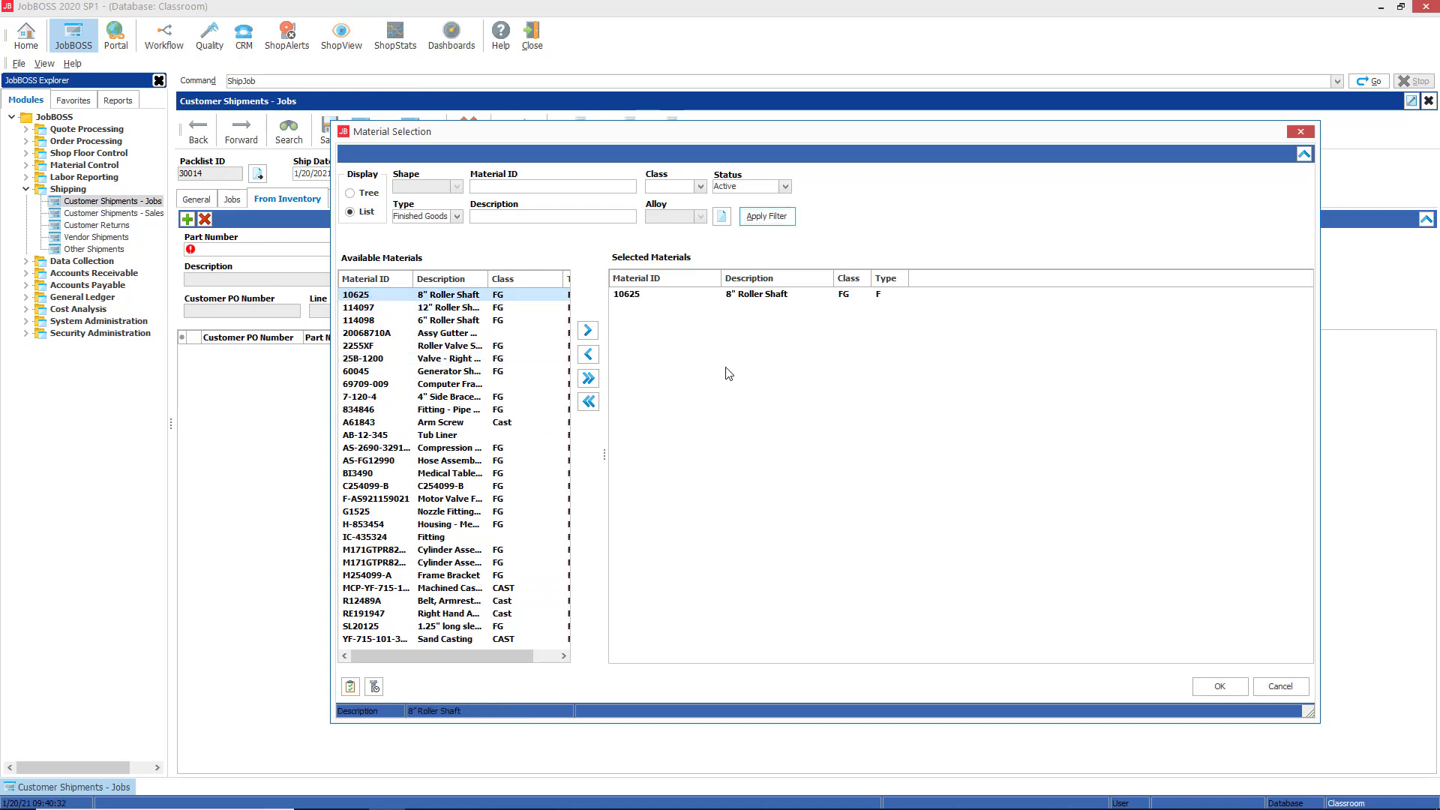
{"action": "left_click", "coordinate": [1219, 687]}
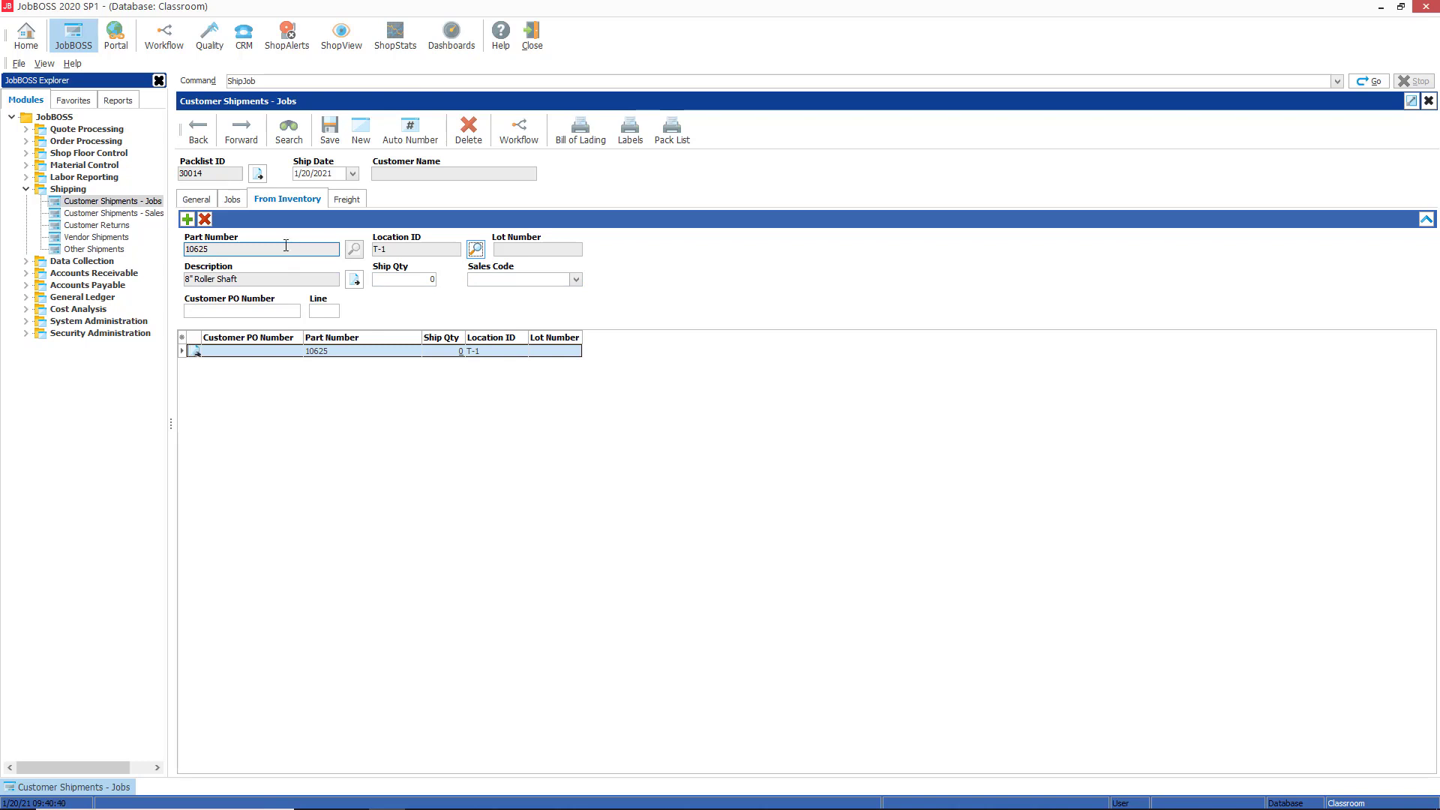
Step: Complete the inventory line with ship quantity 100, the customer PO number, line 12 and sales code Machine Sales
{"action": "left_click", "coordinate": [409, 280]}
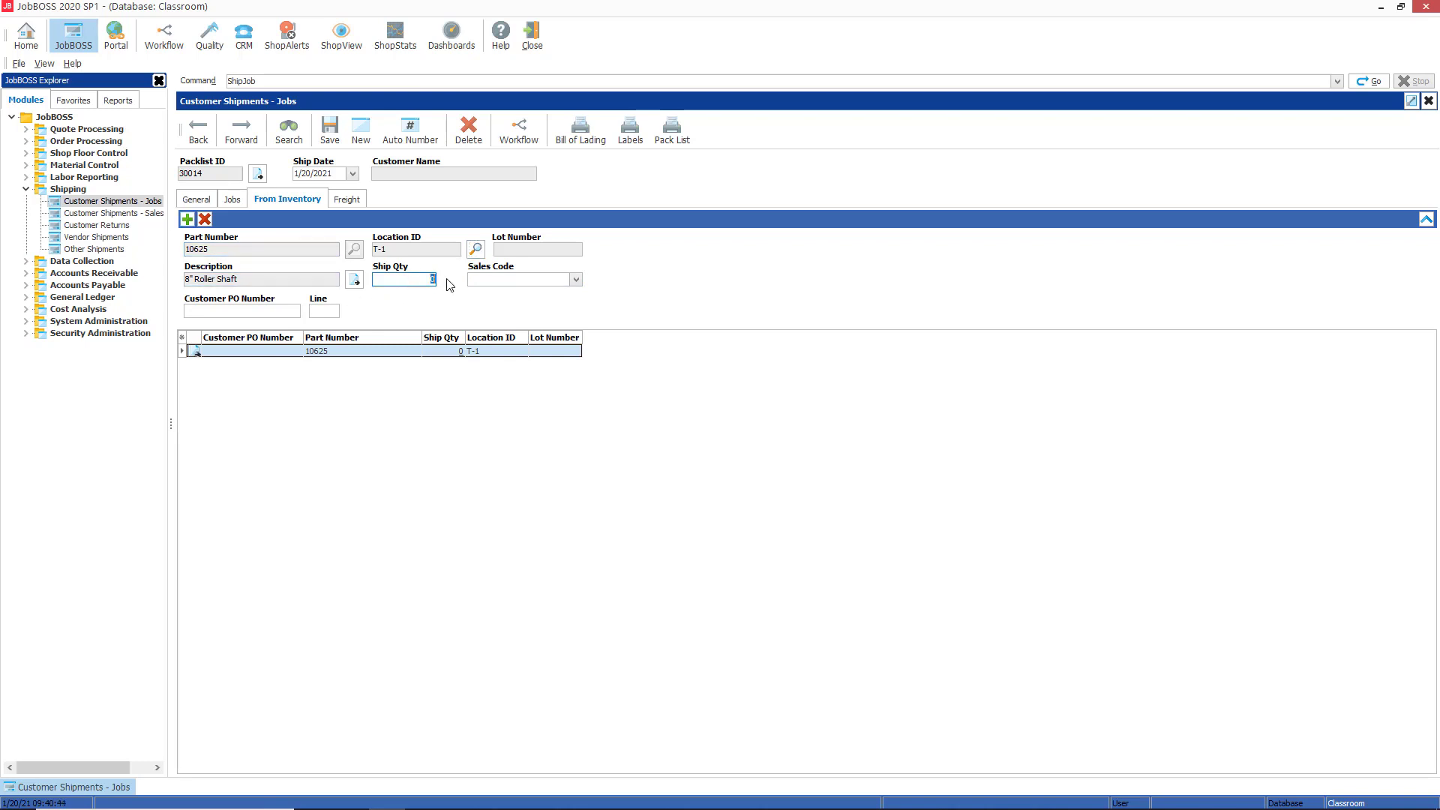
{"action": "type", "text": "100"}
{"action": "left_click", "coordinate": [244, 312]}
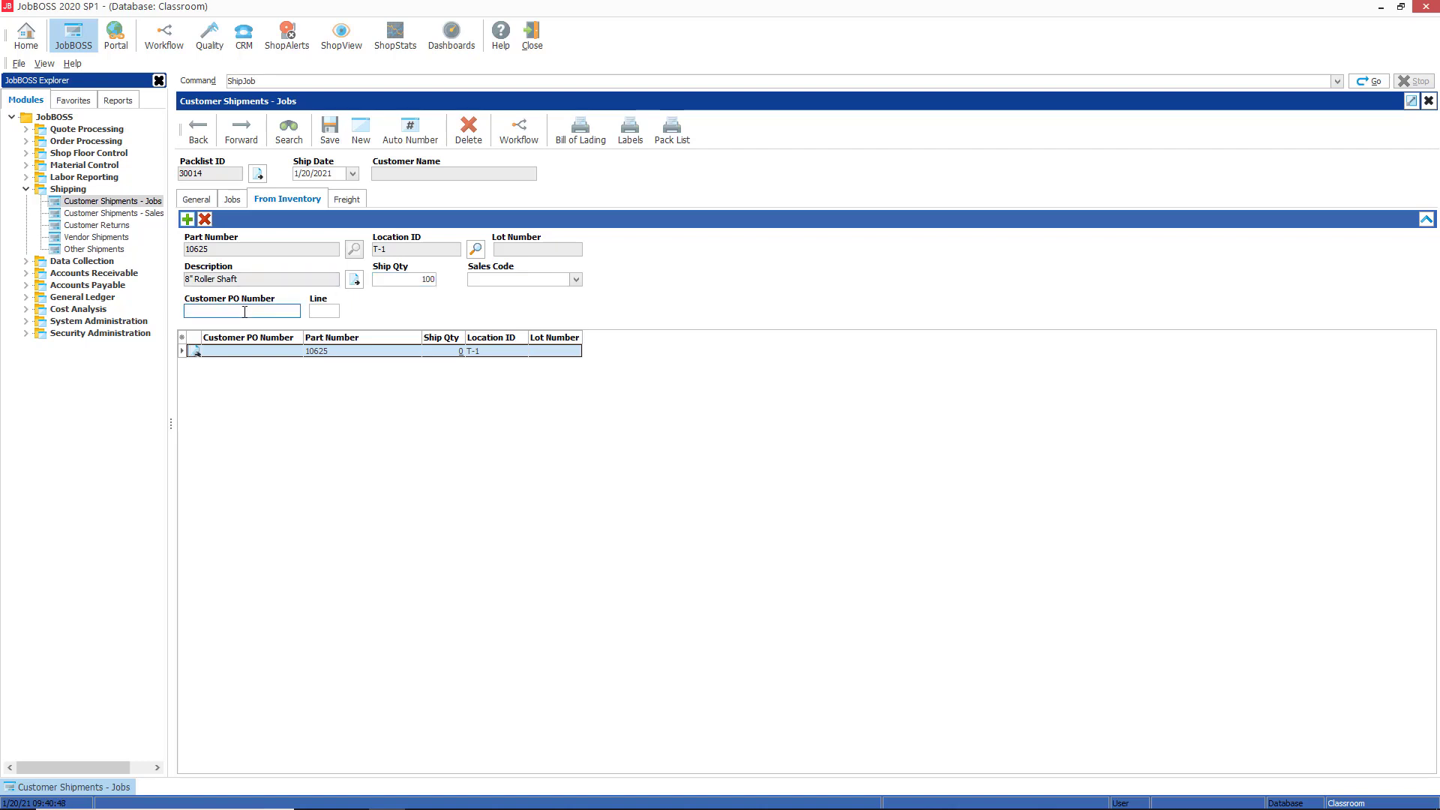
{"action": "type", "text": "6754"}
{"action": "left_click", "coordinate": [330, 310]}
{"action": "type", "text": "12"}
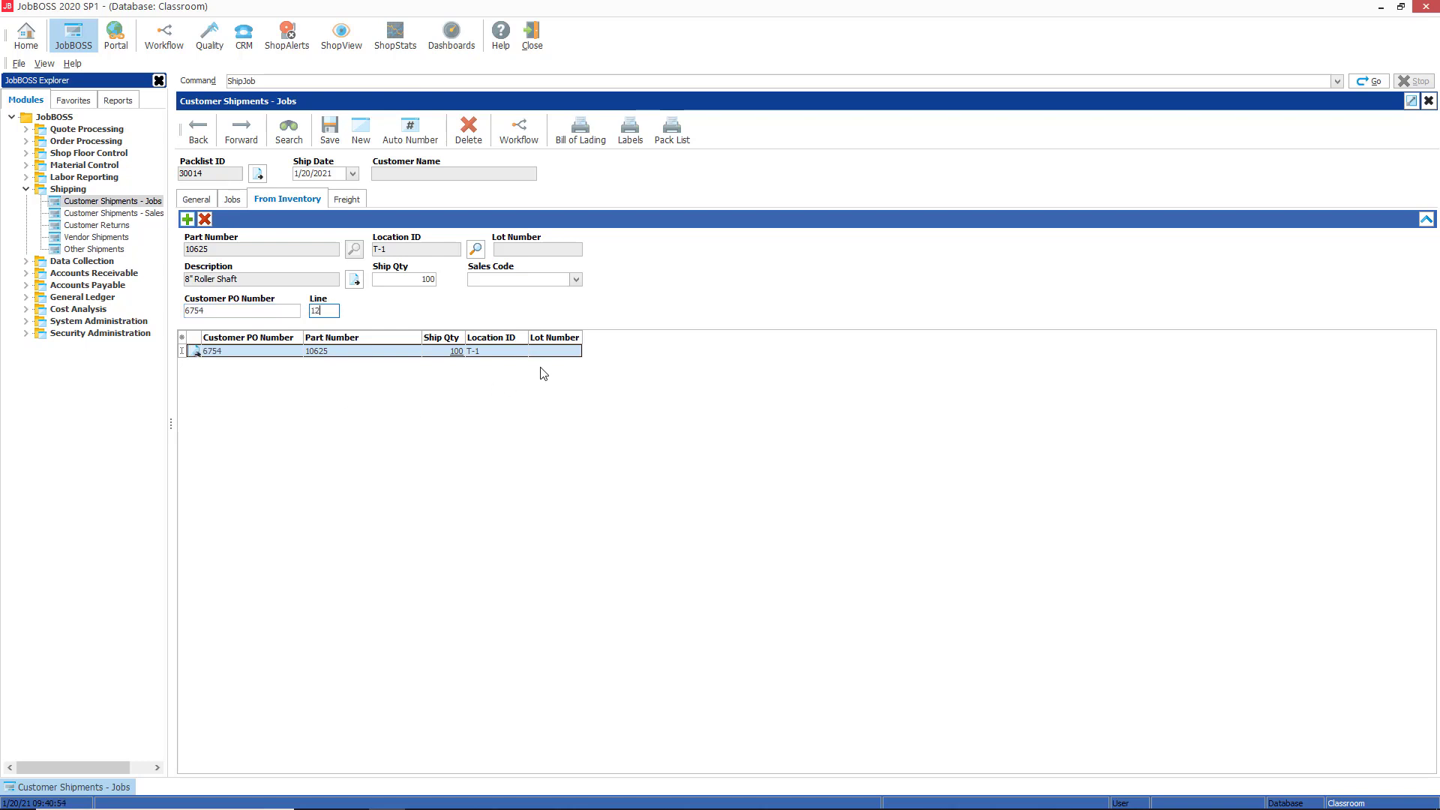
{"action": "left_click", "coordinate": [577, 281]}
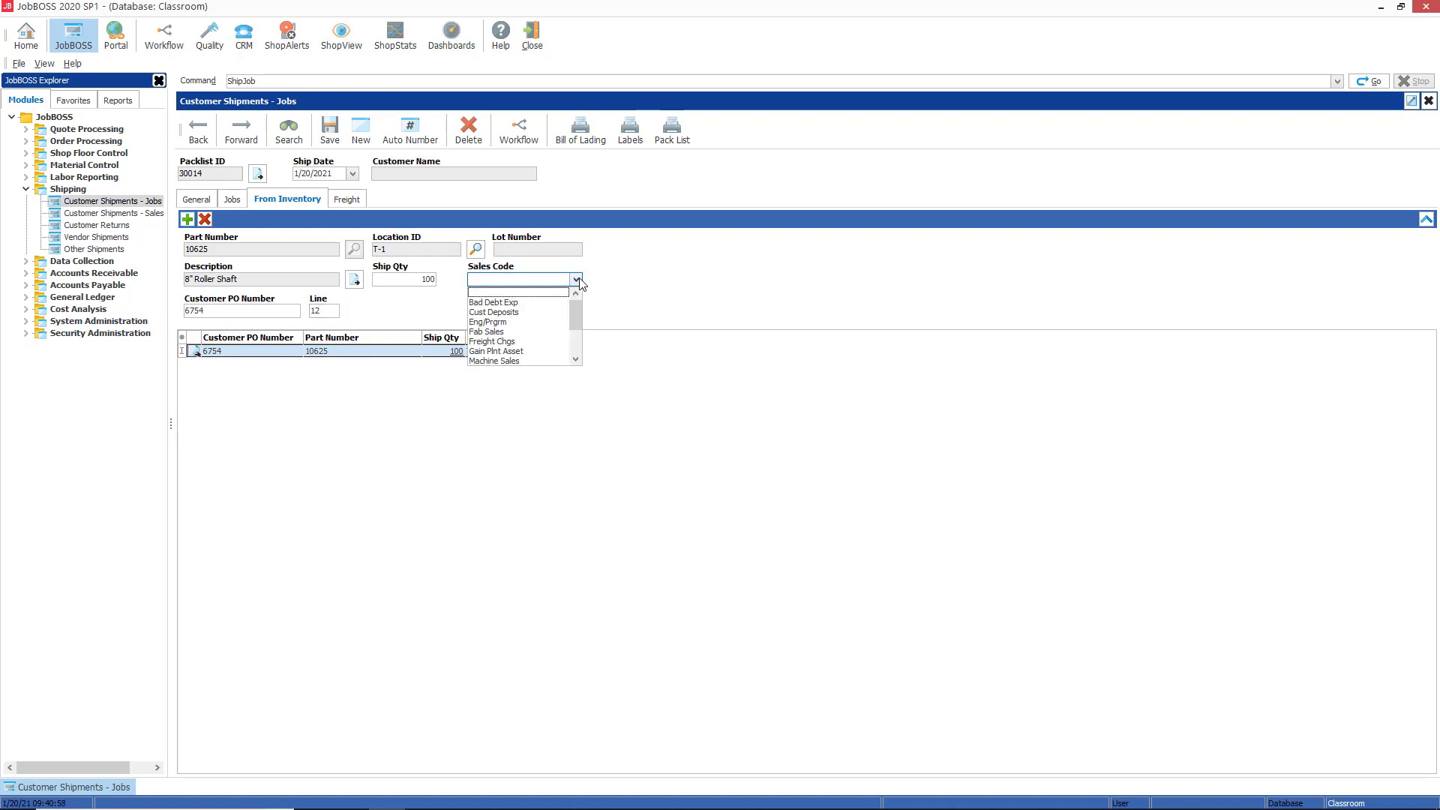
{"action": "left_click", "coordinate": [507, 361]}
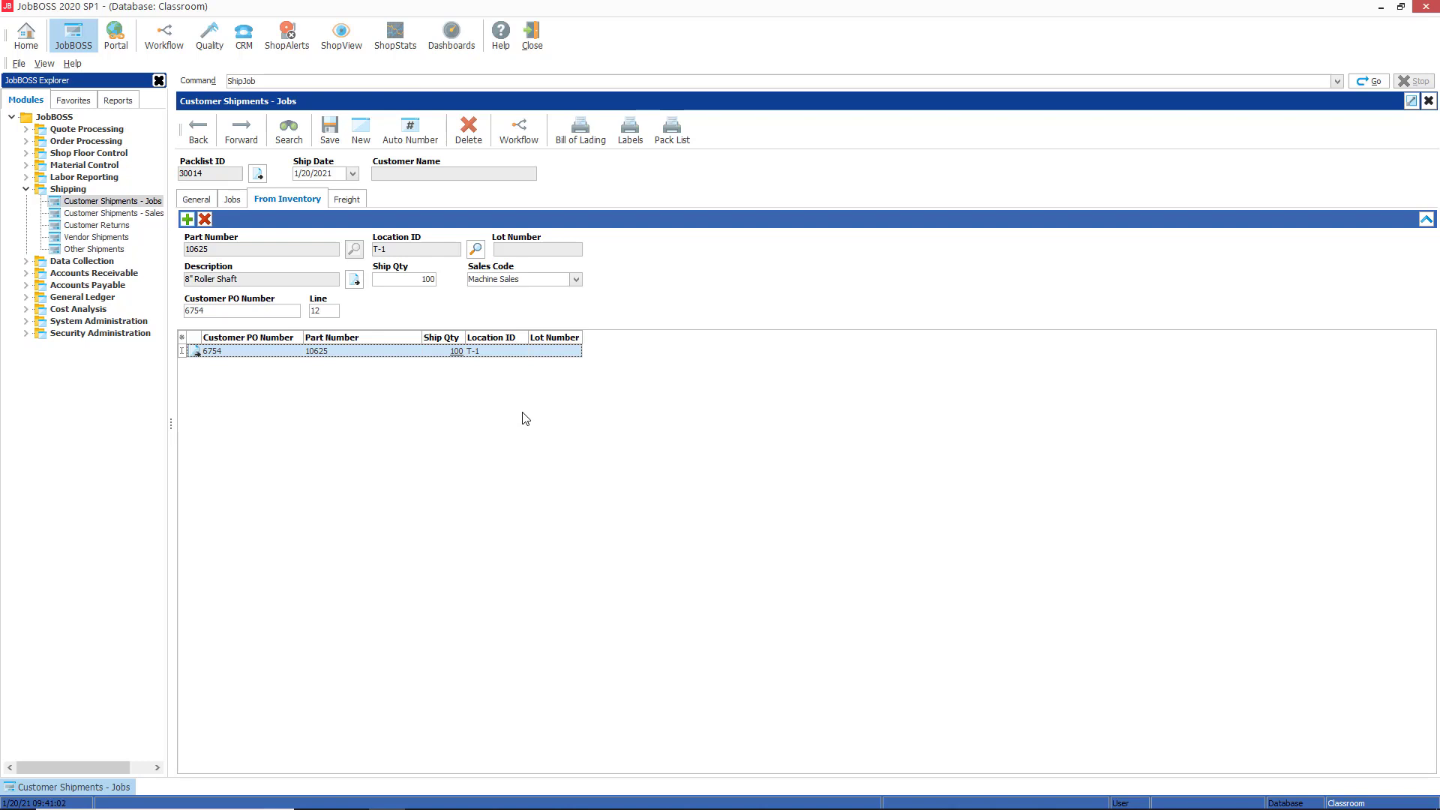
Step: Assign customer FORMOT (Ford Motor Company) to the shipment and return to its inventory line
{"action": "left_click", "coordinate": [205, 206]}
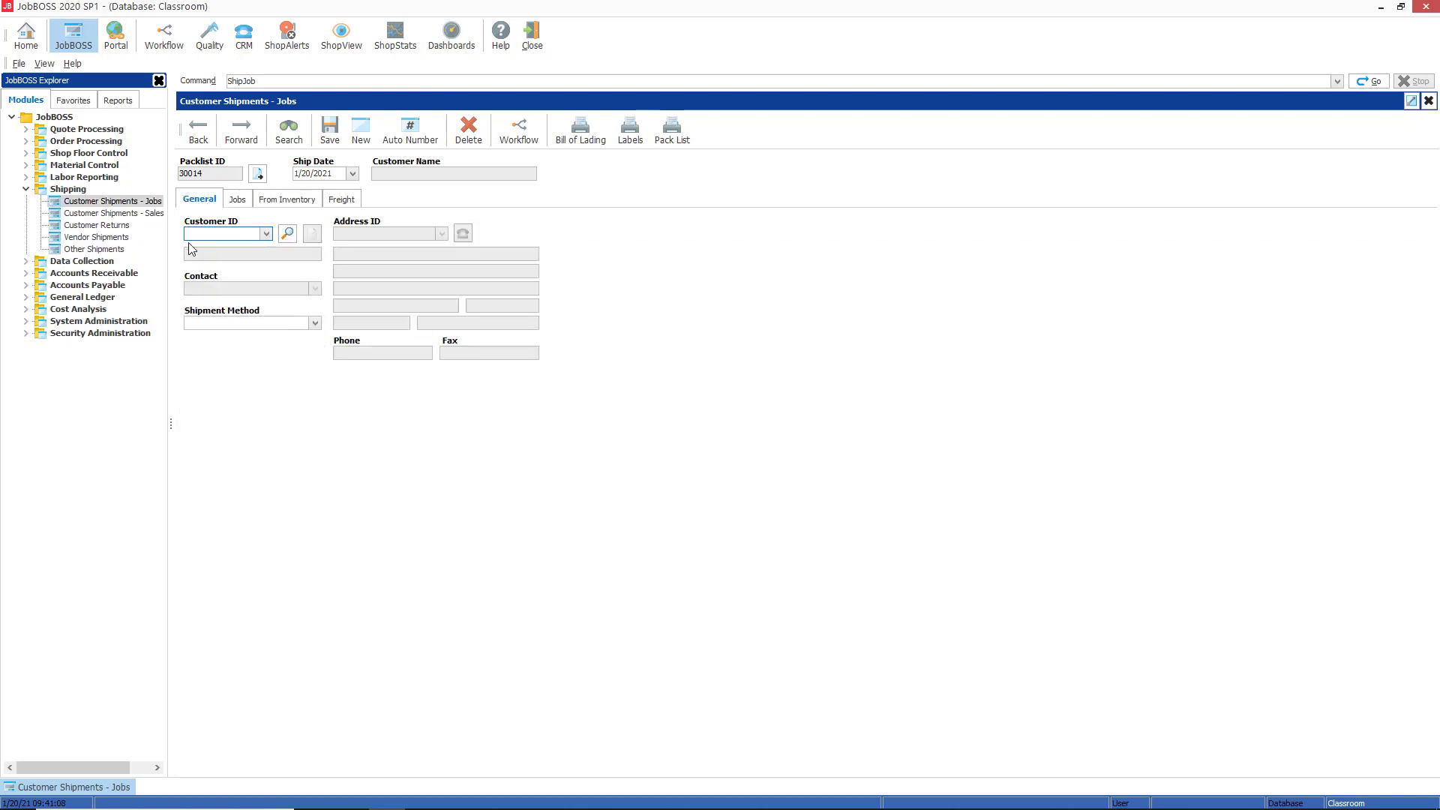
{"action": "left_click", "coordinate": [266, 234]}
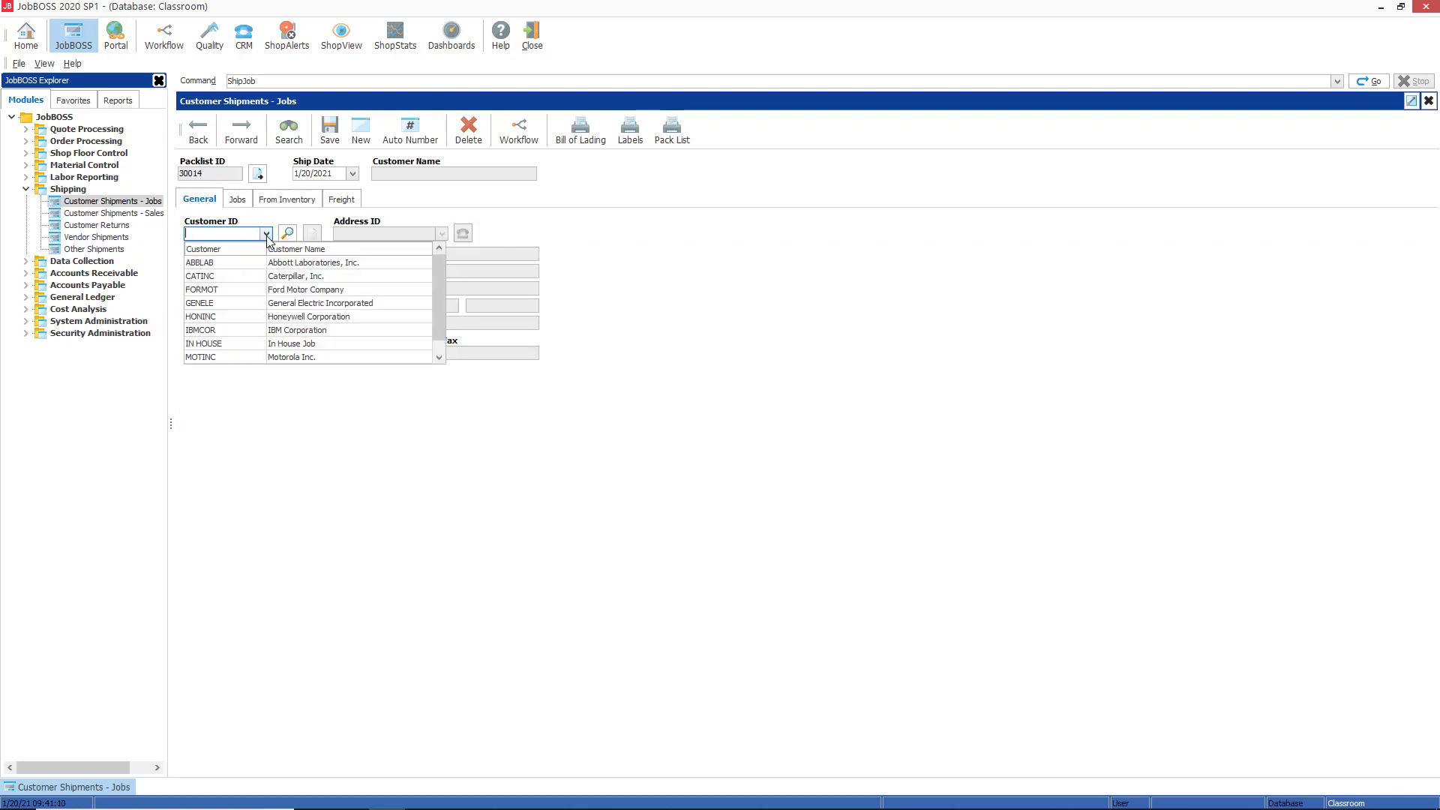
{"action": "left_click", "coordinate": [237, 291]}
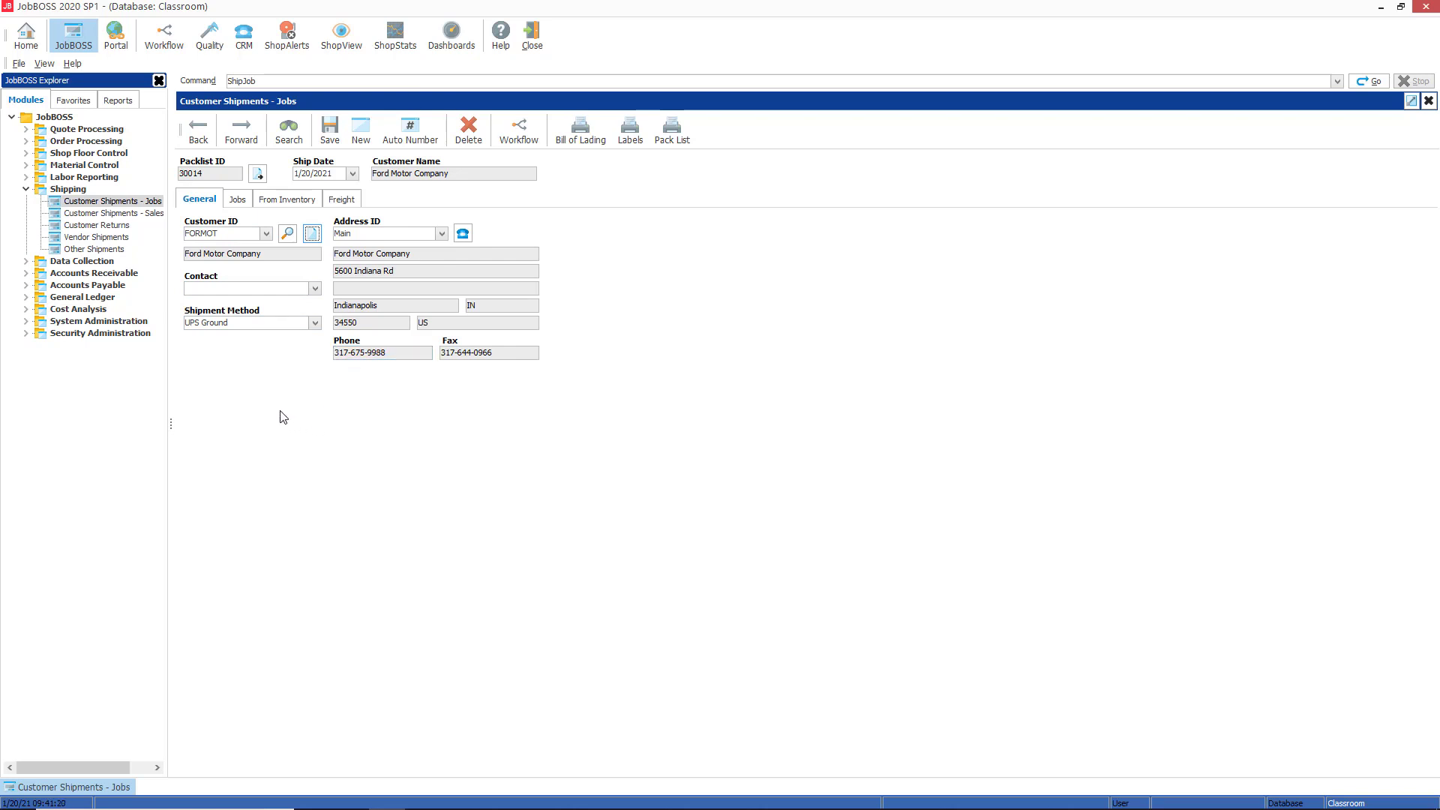
{"action": "left_click", "coordinate": [293, 201]}
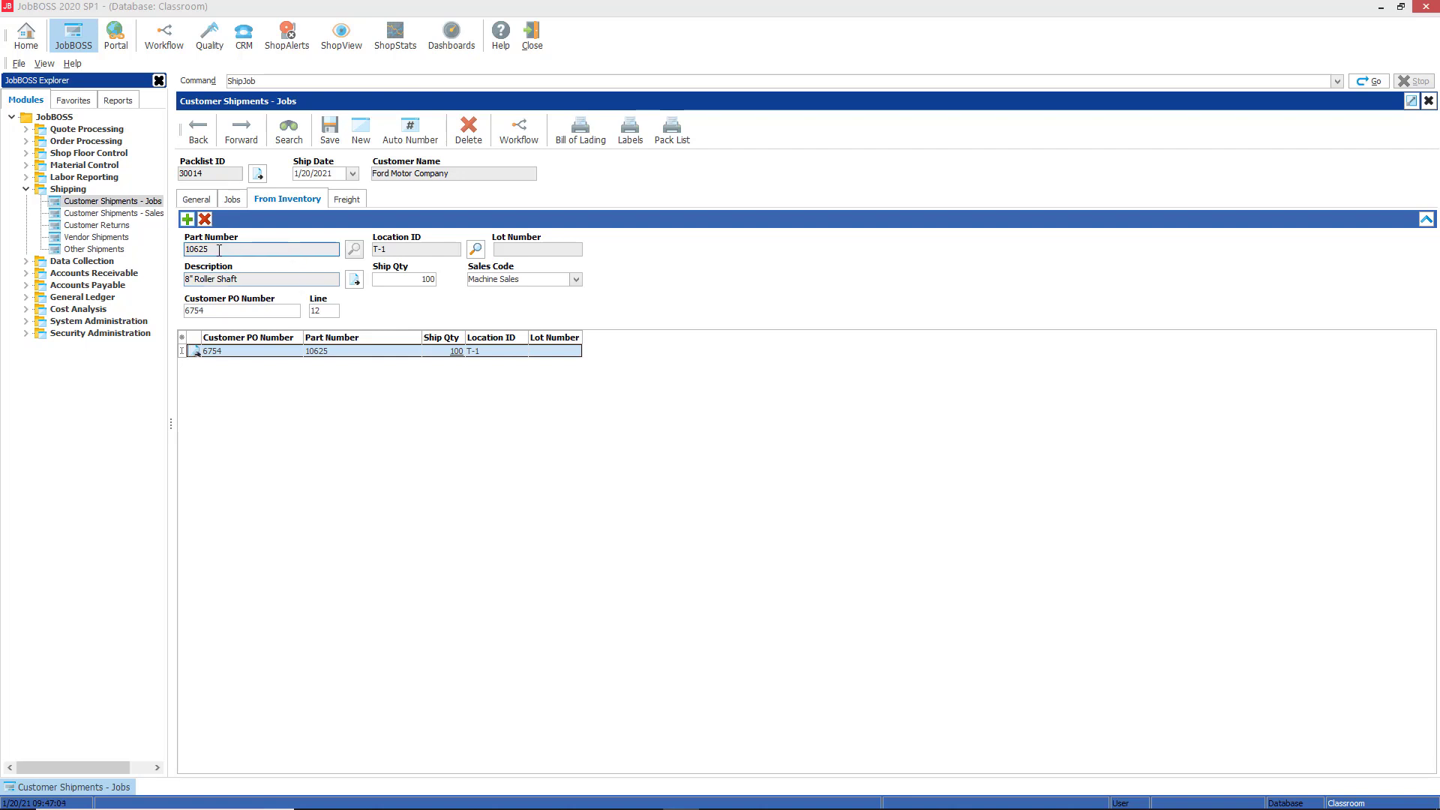
Step: Open the System Administration Material record for 10625 and review its sell price and quantity price breaks
{"action": "left_click", "coordinate": [26, 322]}
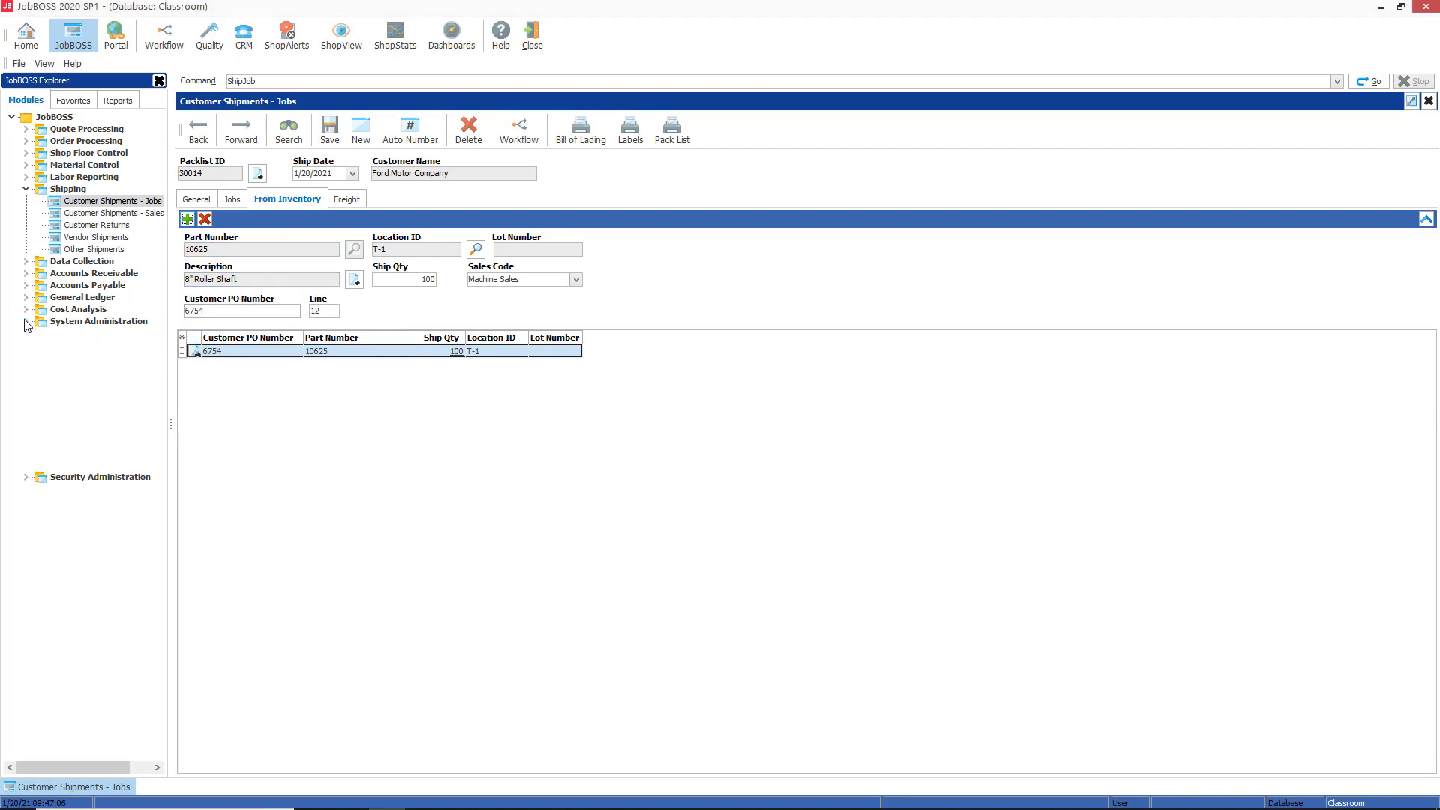
{"action": "left_click", "coordinate": [78, 370]}
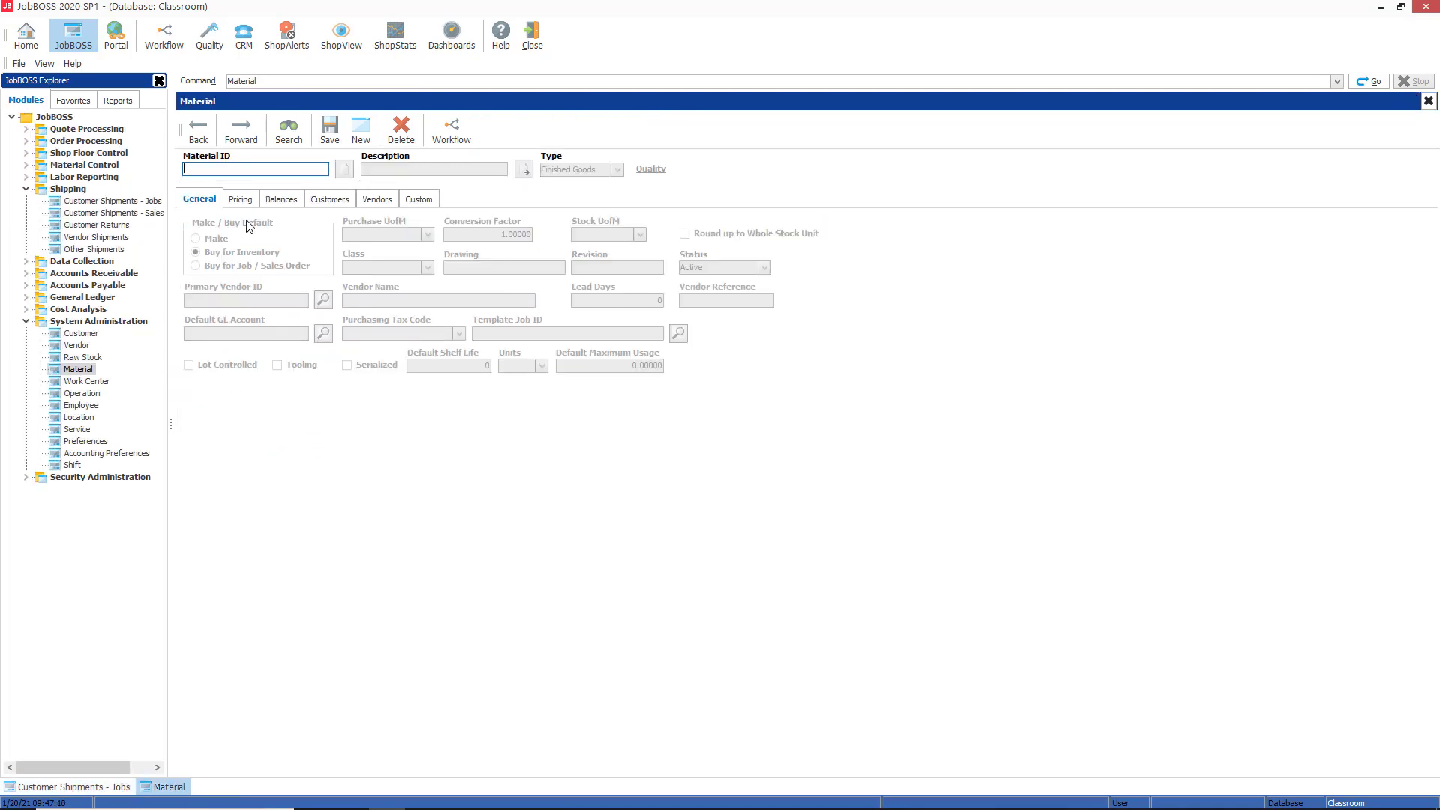
{"action": "type", "text": "10625"}
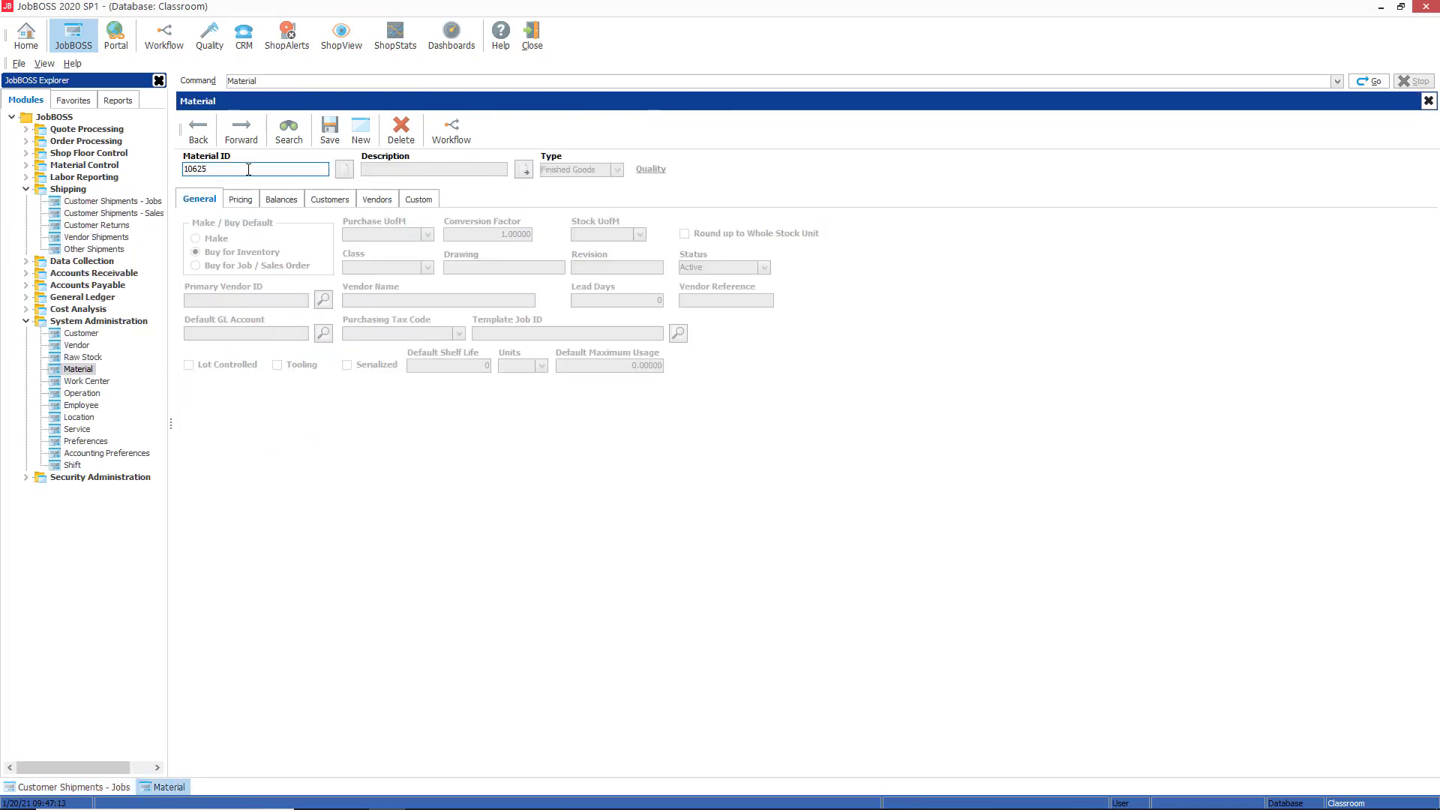
{"action": "key", "text": "Tab"}
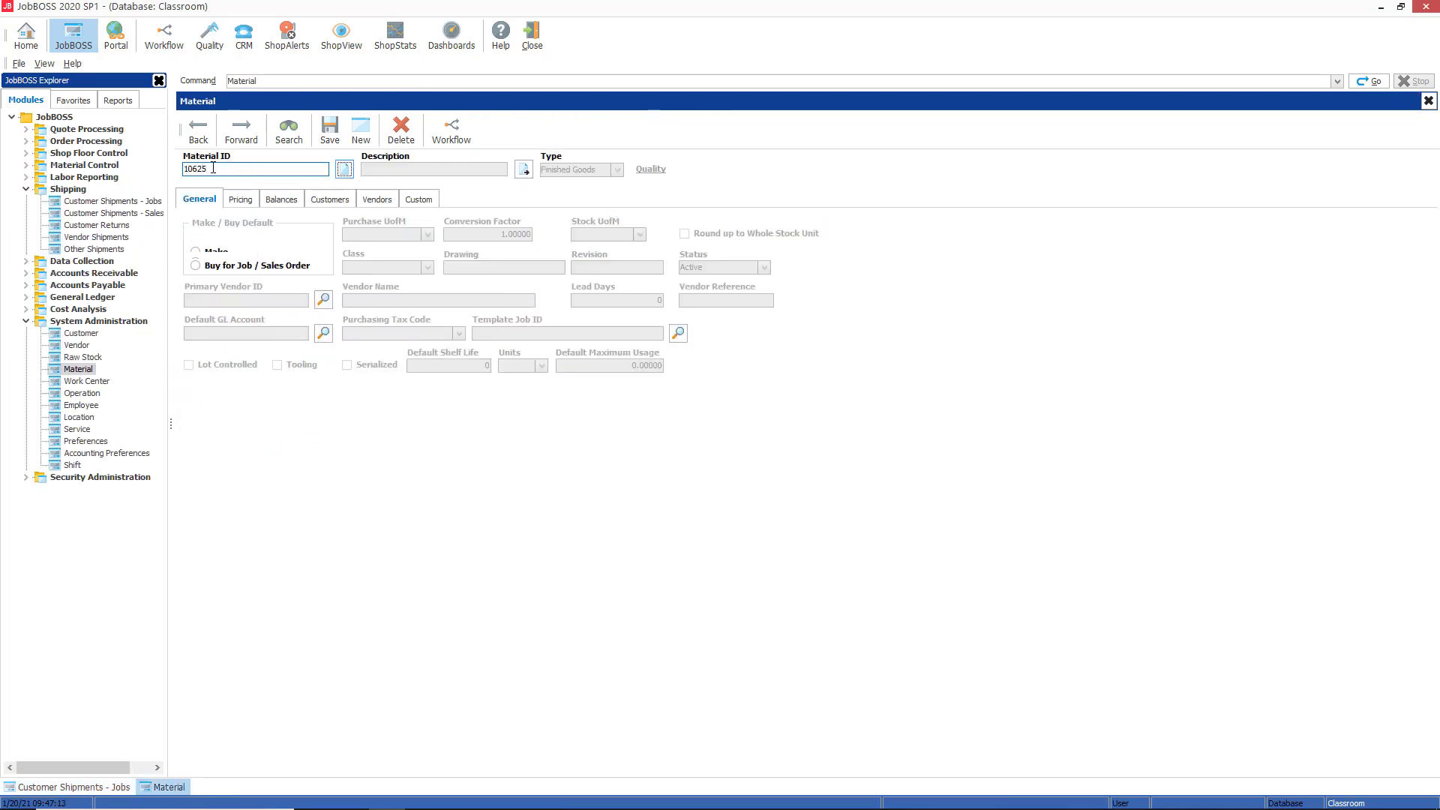
{"action": "left_click", "coordinate": [240, 200]}
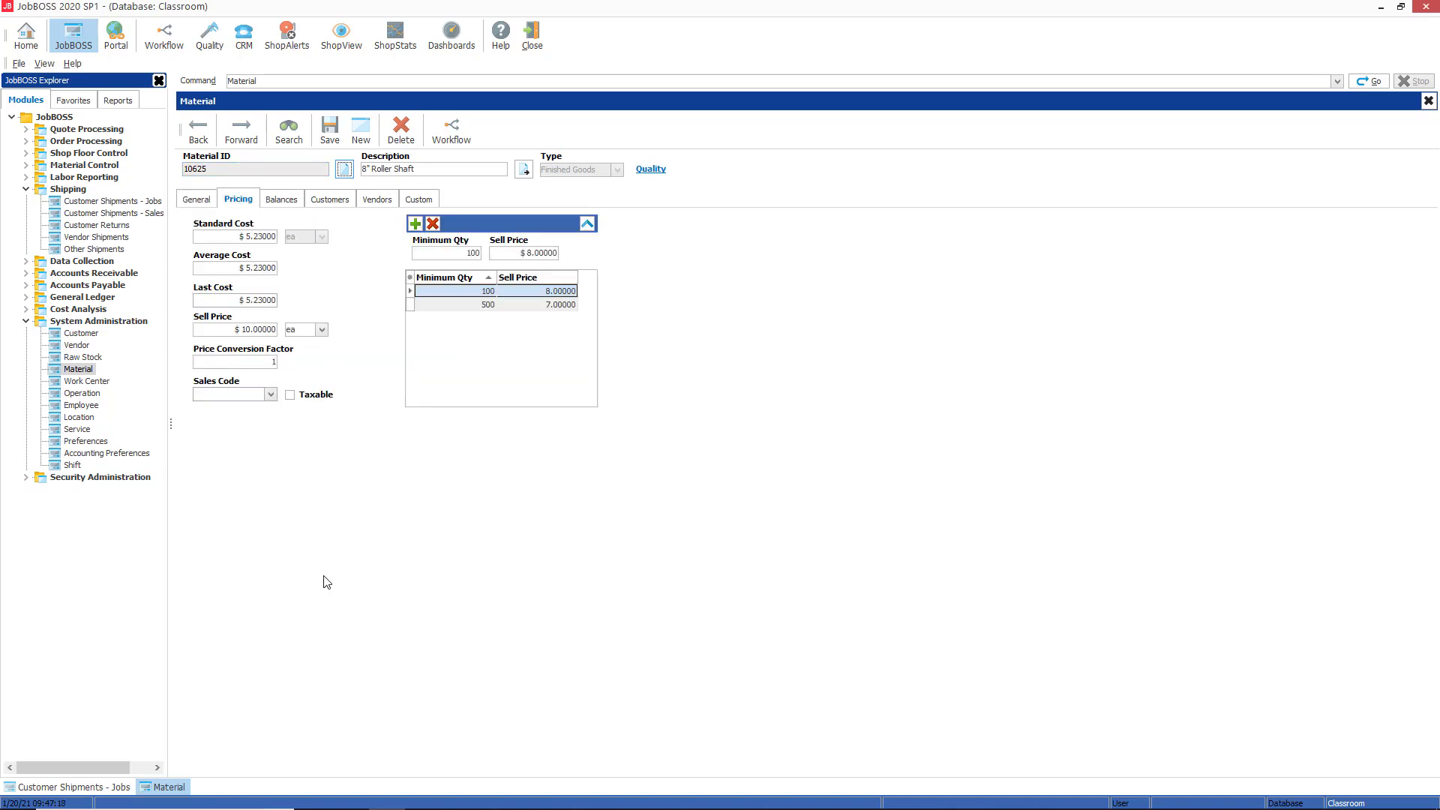
{"action": "left_click", "coordinate": [227, 331]}
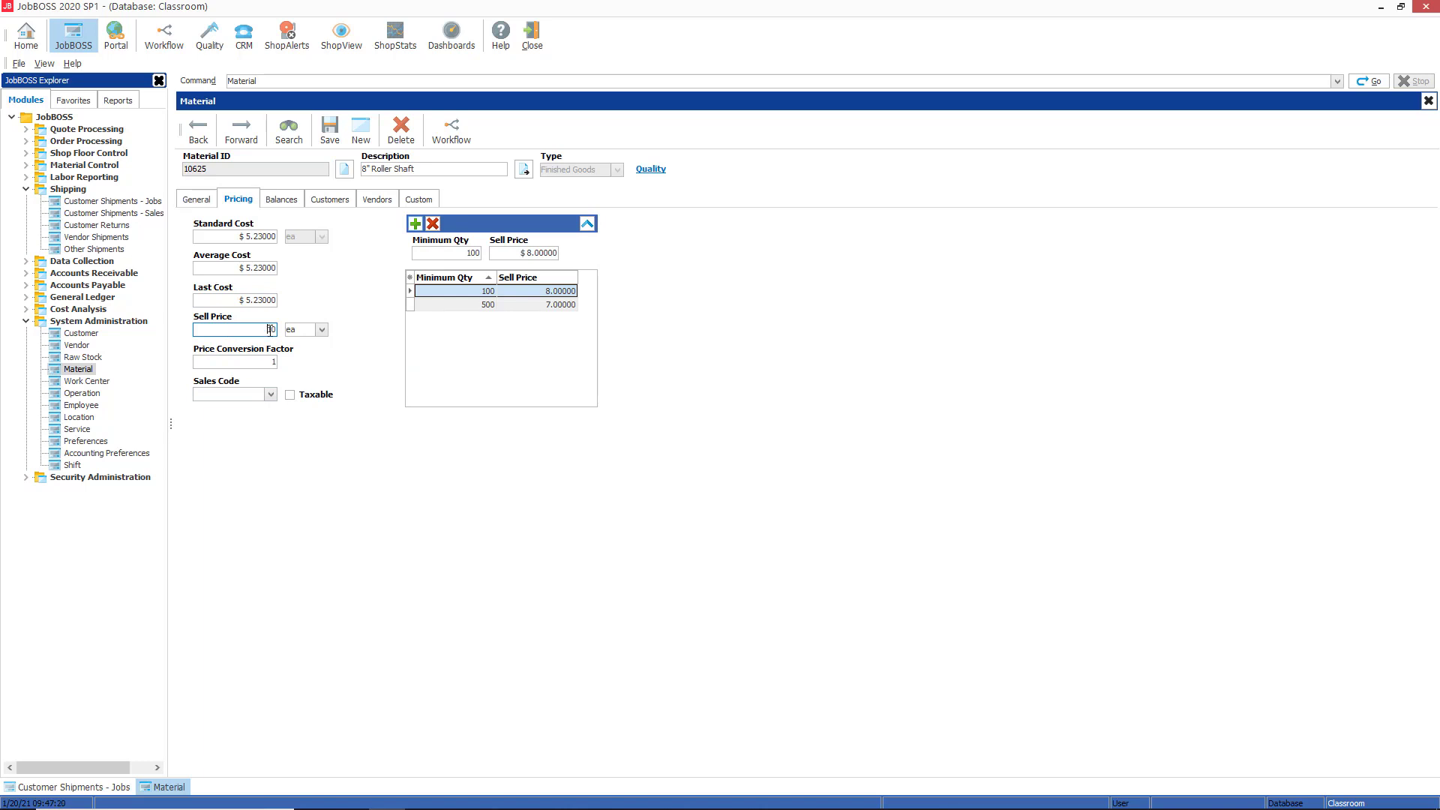
{"action": "left_click", "coordinate": [221, 334]}
{"action": "left_click", "coordinate": [216, 304]}
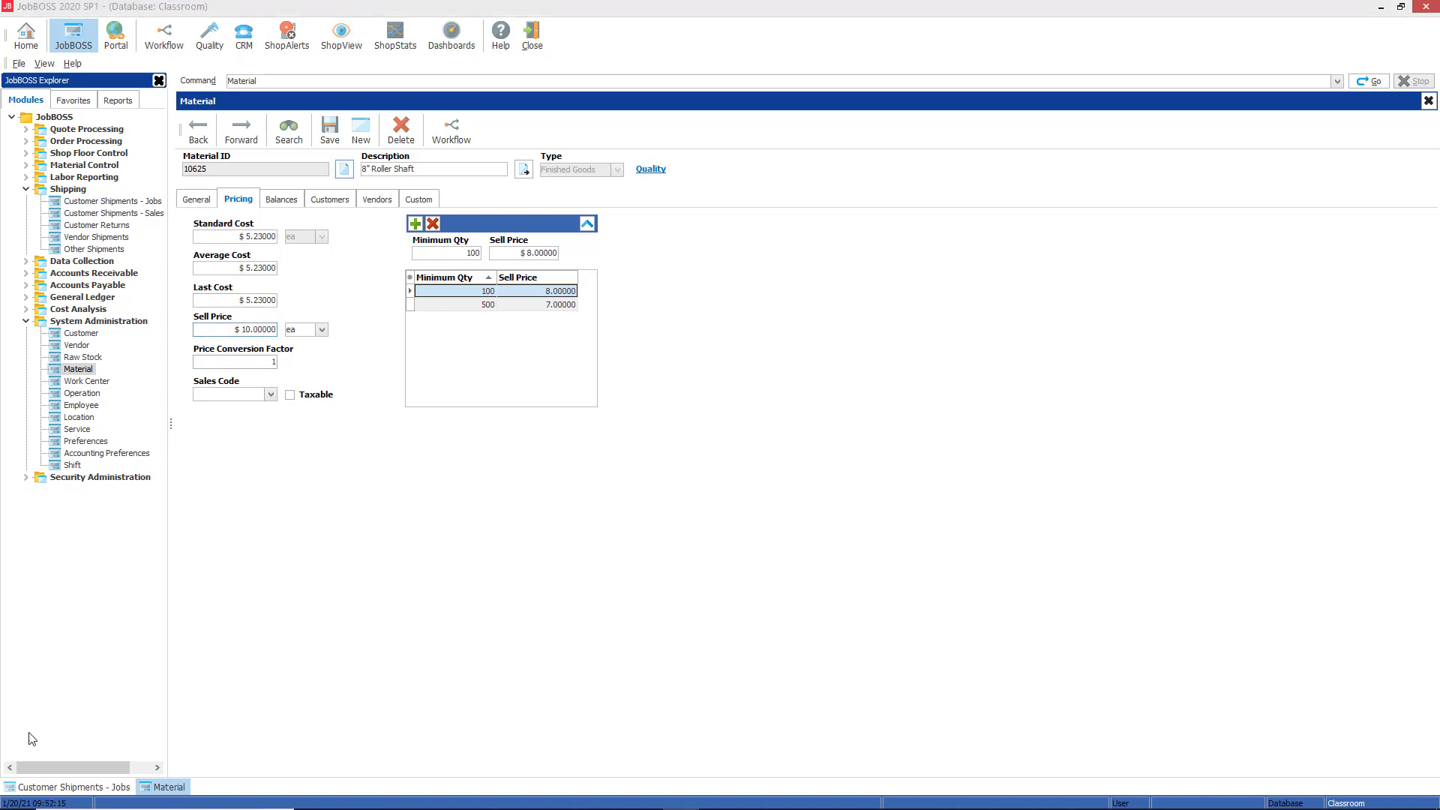
Step: Return to the open customer shipment, save it and generate its pack list
{"action": "left_click", "coordinate": [75, 786]}
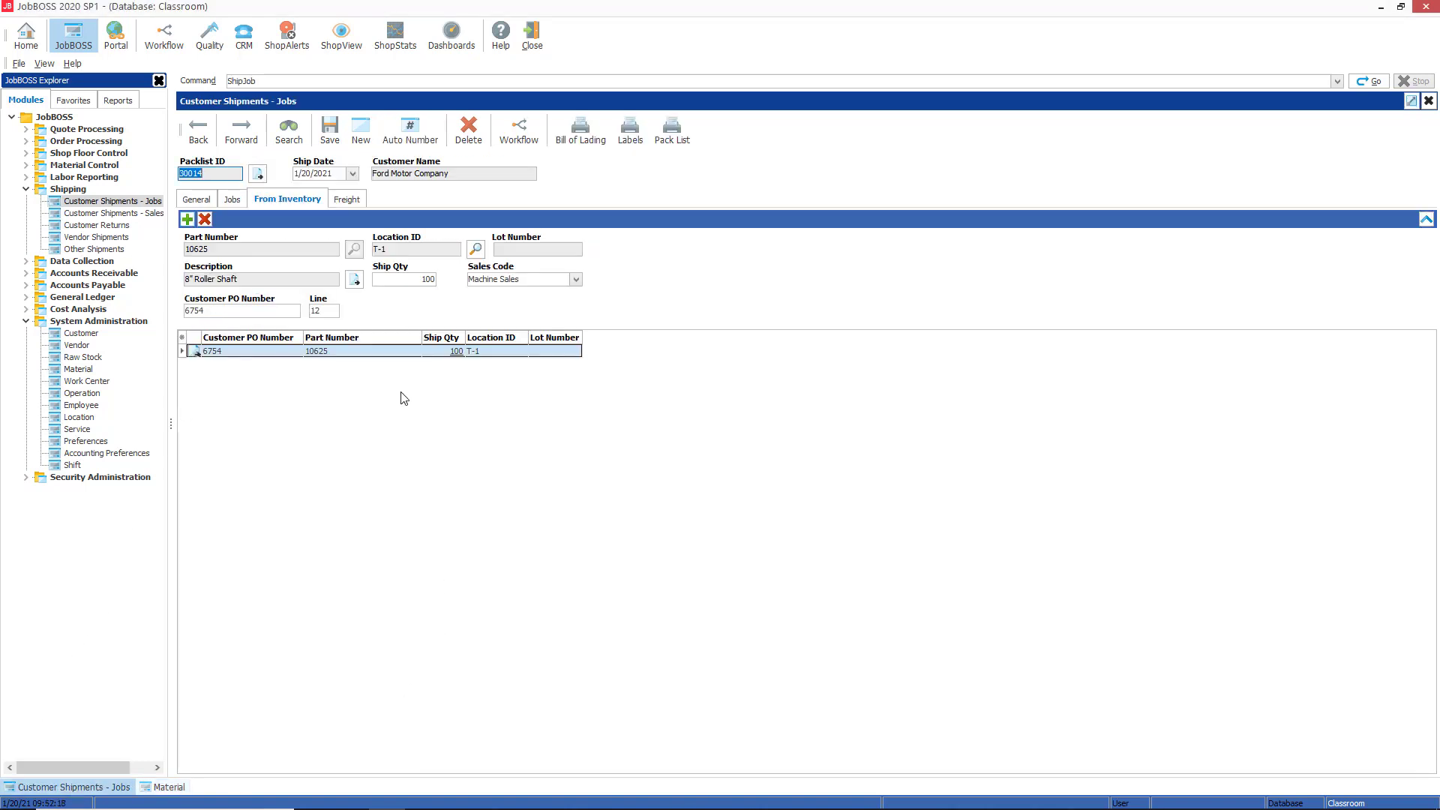
{"action": "left_click", "coordinate": [330, 132]}
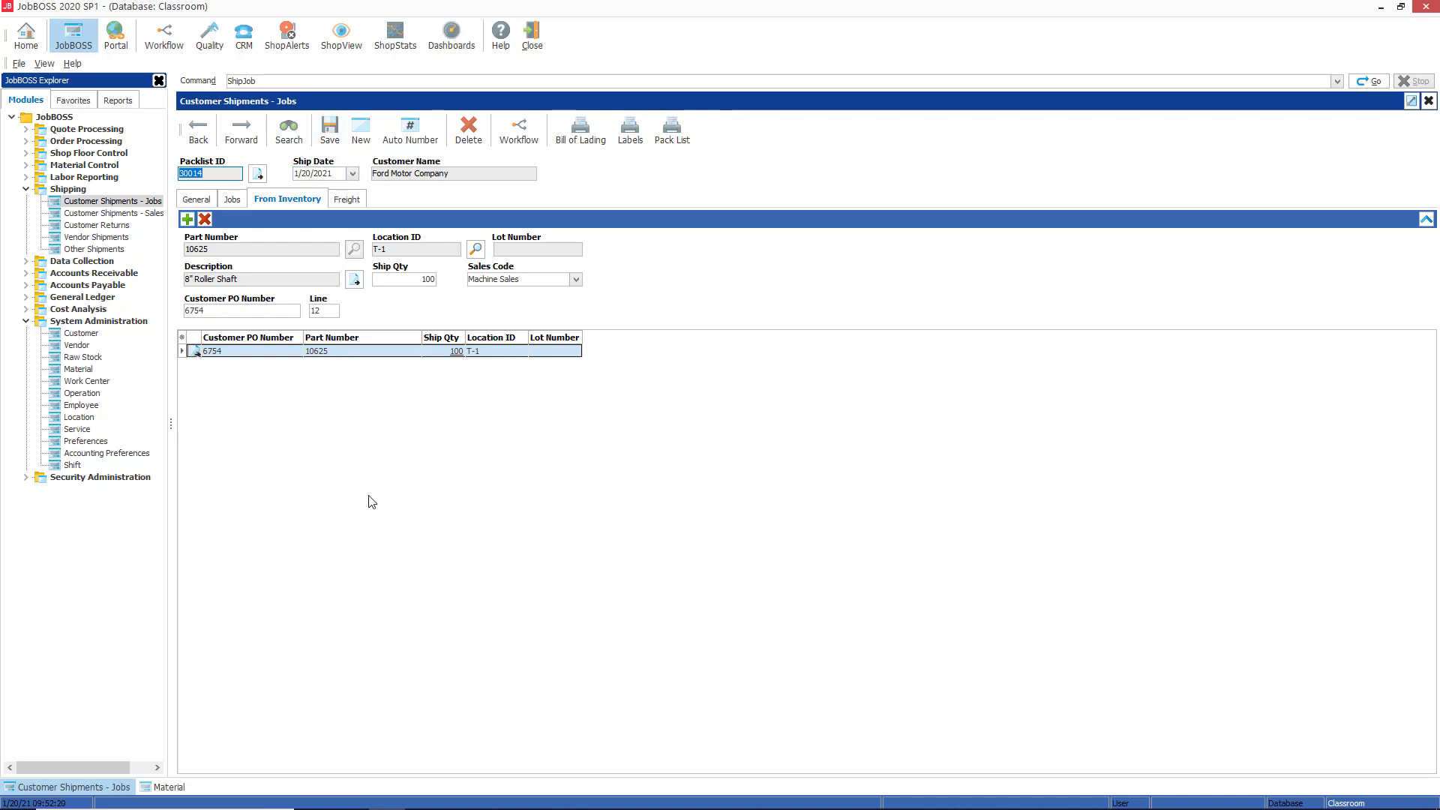
{"action": "left_click", "coordinate": [688, 143]}
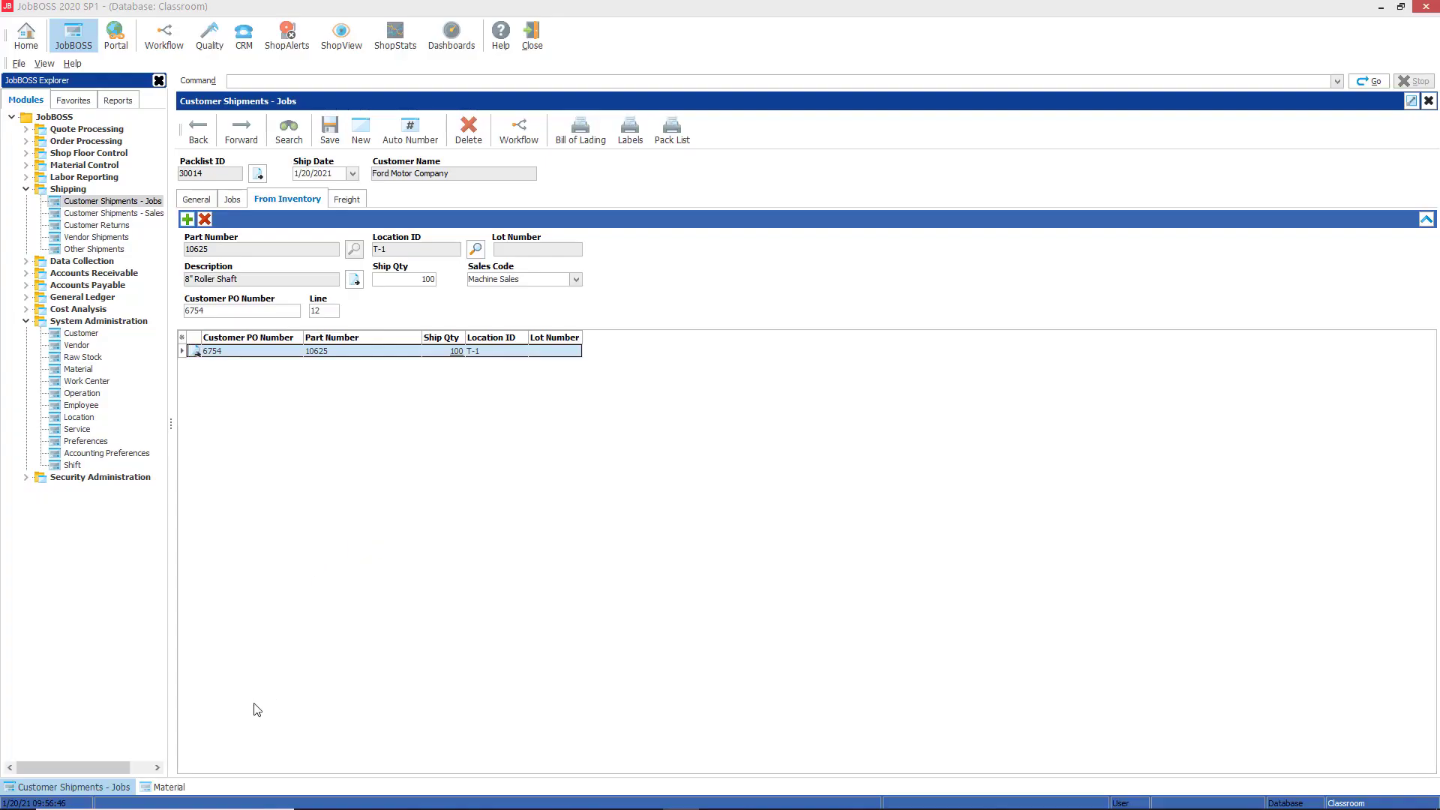
Step: Recheck the pricing of material 10625 and start a new automatically numbered customer invoice in Accounts Receivable
{"action": "left_click", "coordinate": [171, 794]}
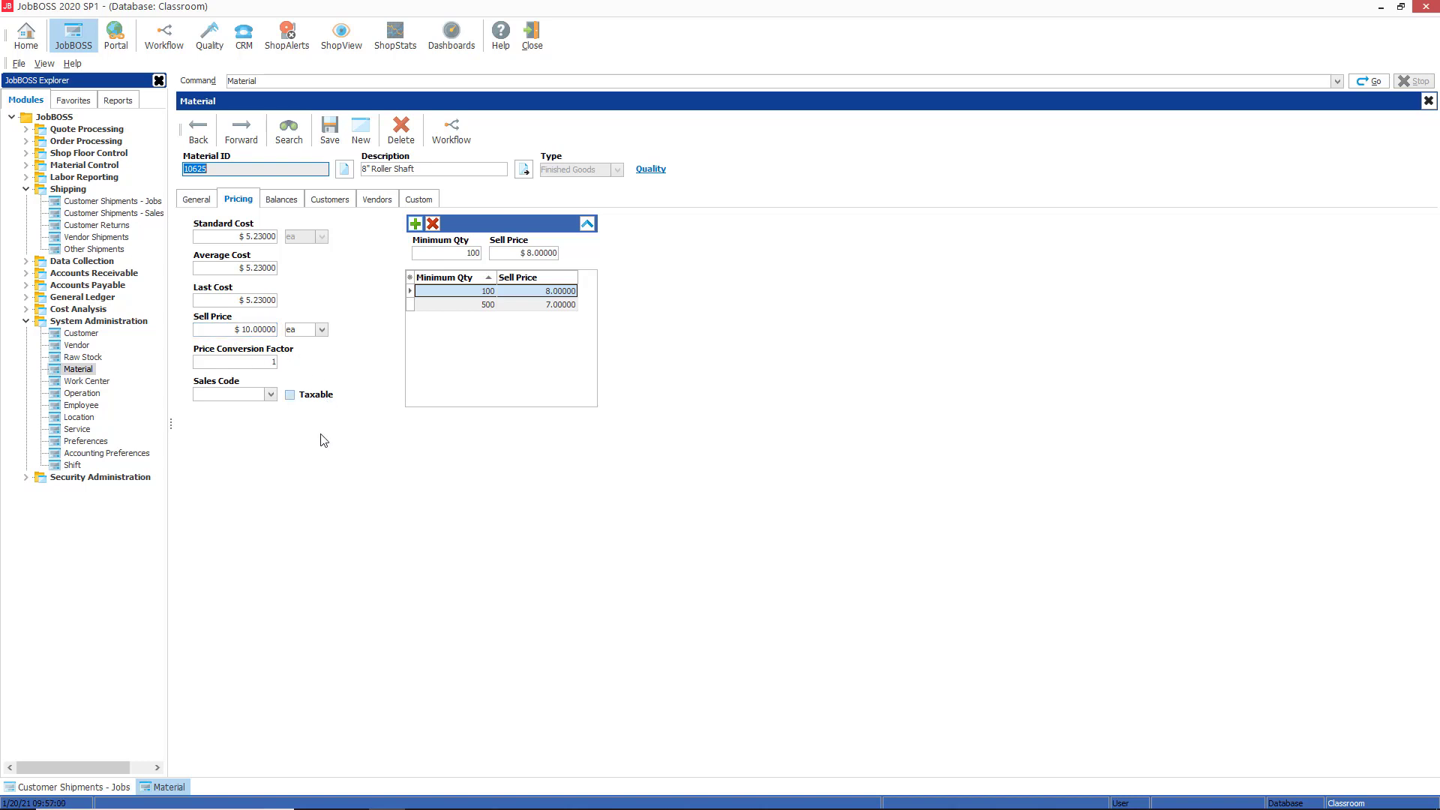
{"action": "left_click", "coordinate": [26, 274]}
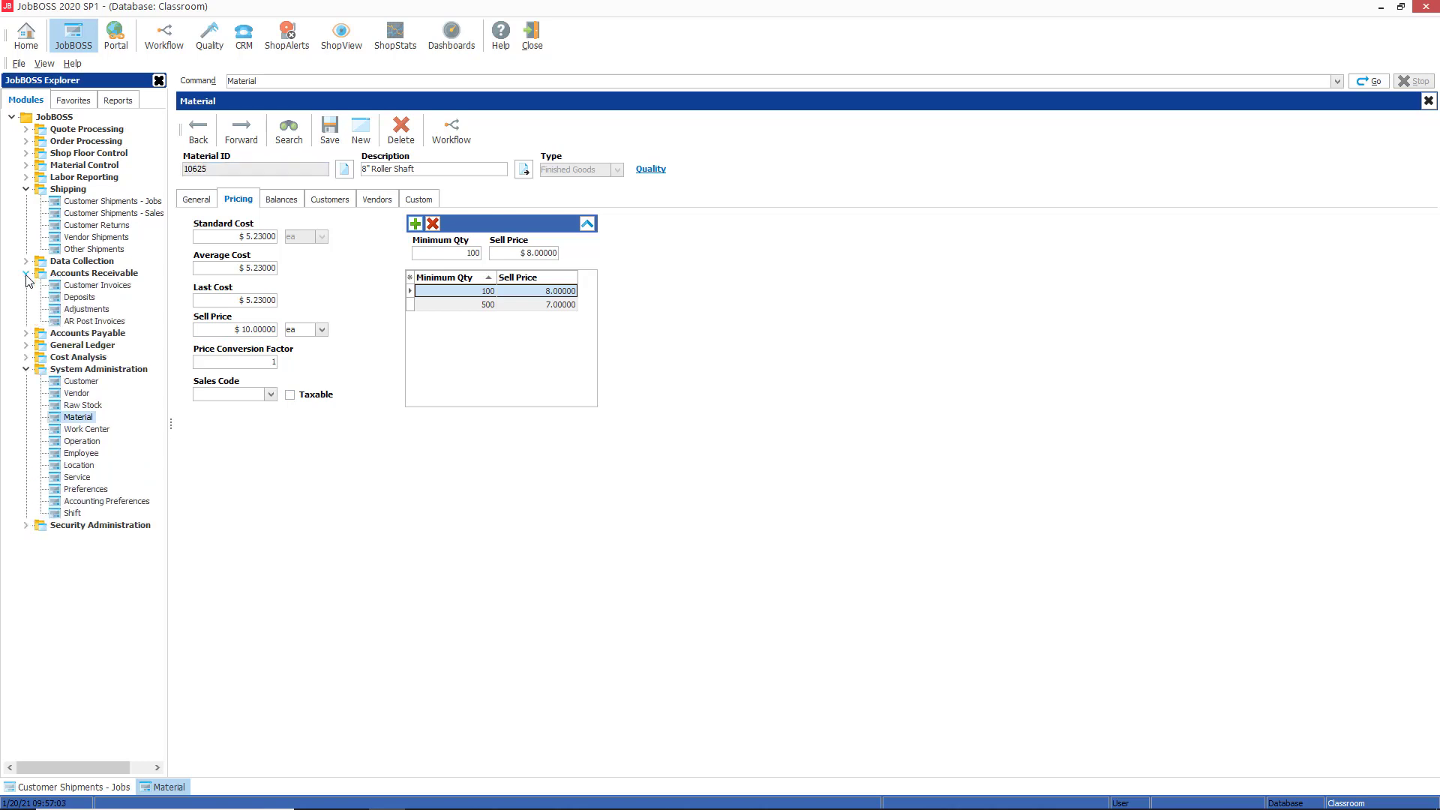
{"action": "left_click", "coordinate": [120, 286]}
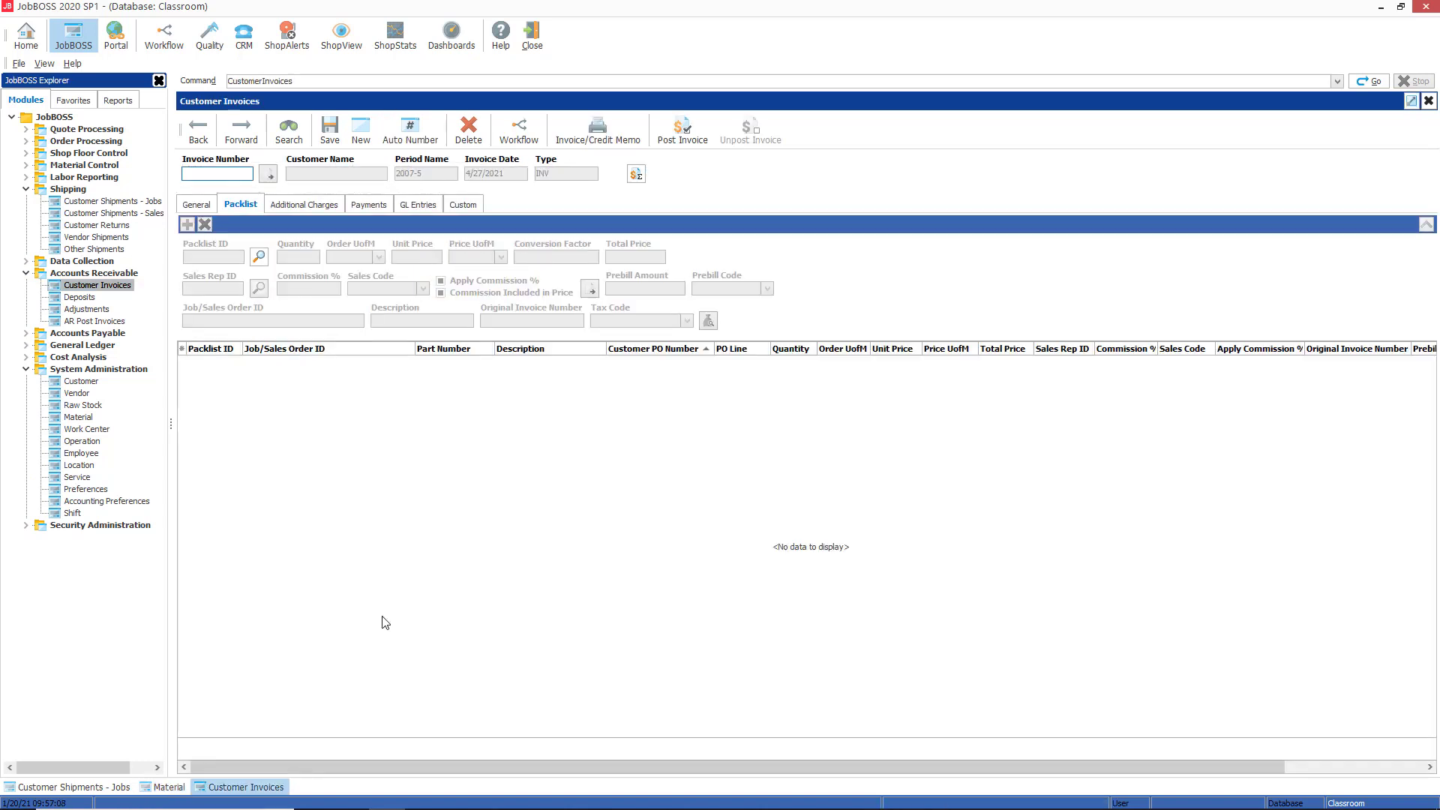
{"action": "left_click", "coordinate": [409, 140]}
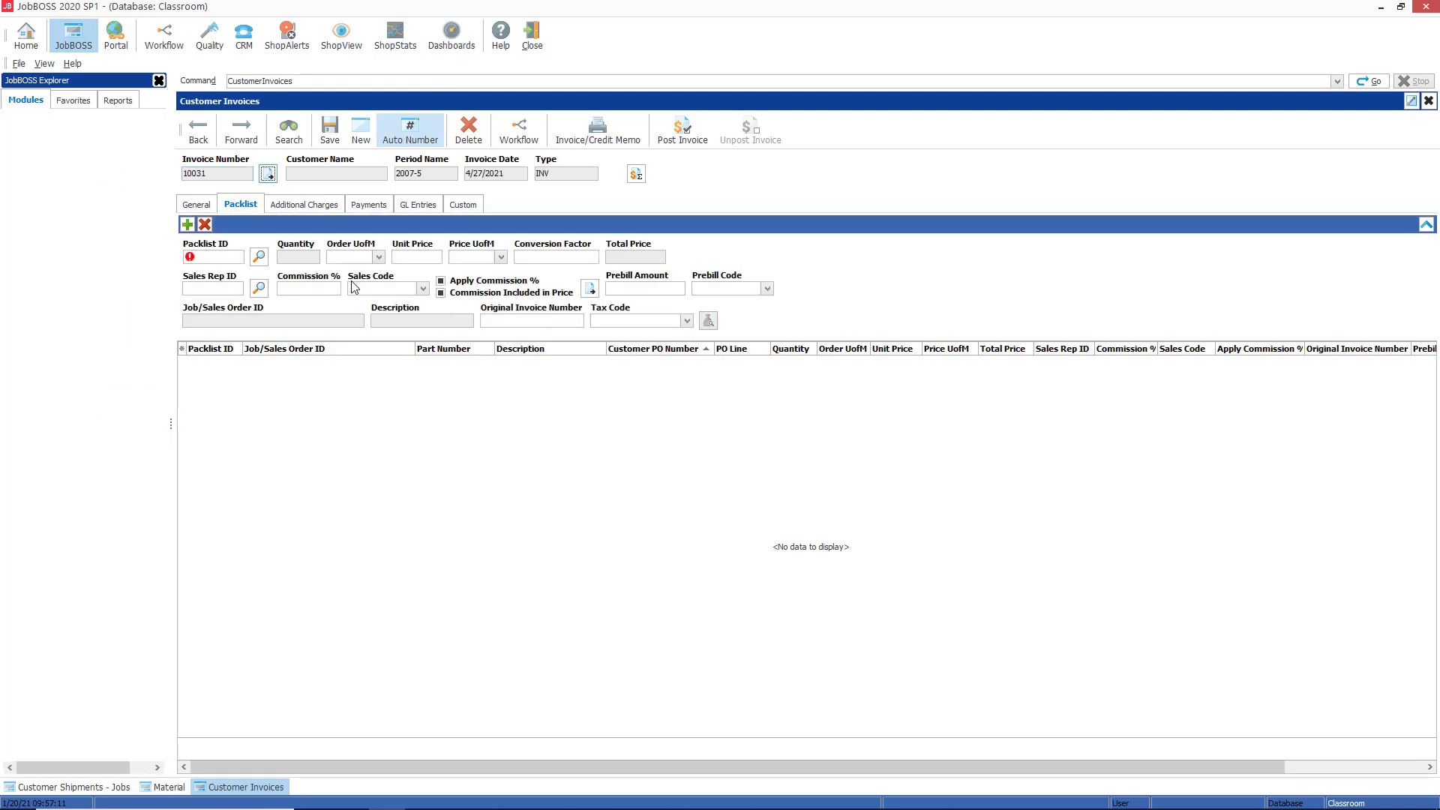
Step: Look up the available shipments without filter criteria and add packlist 30014 to the invoice
{"action": "left_click", "coordinate": [259, 258]}
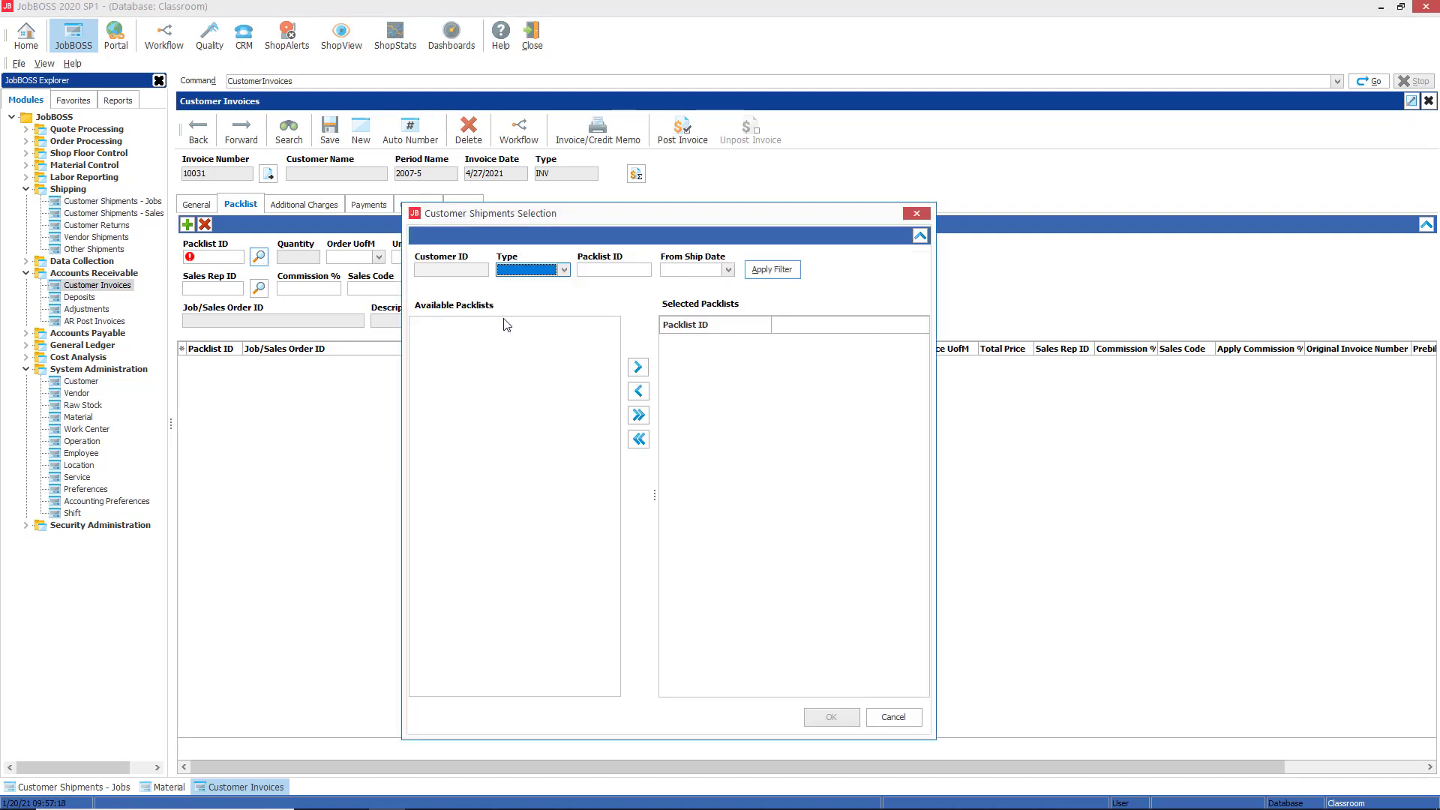
{"action": "left_click", "coordinate": [762, 270]}
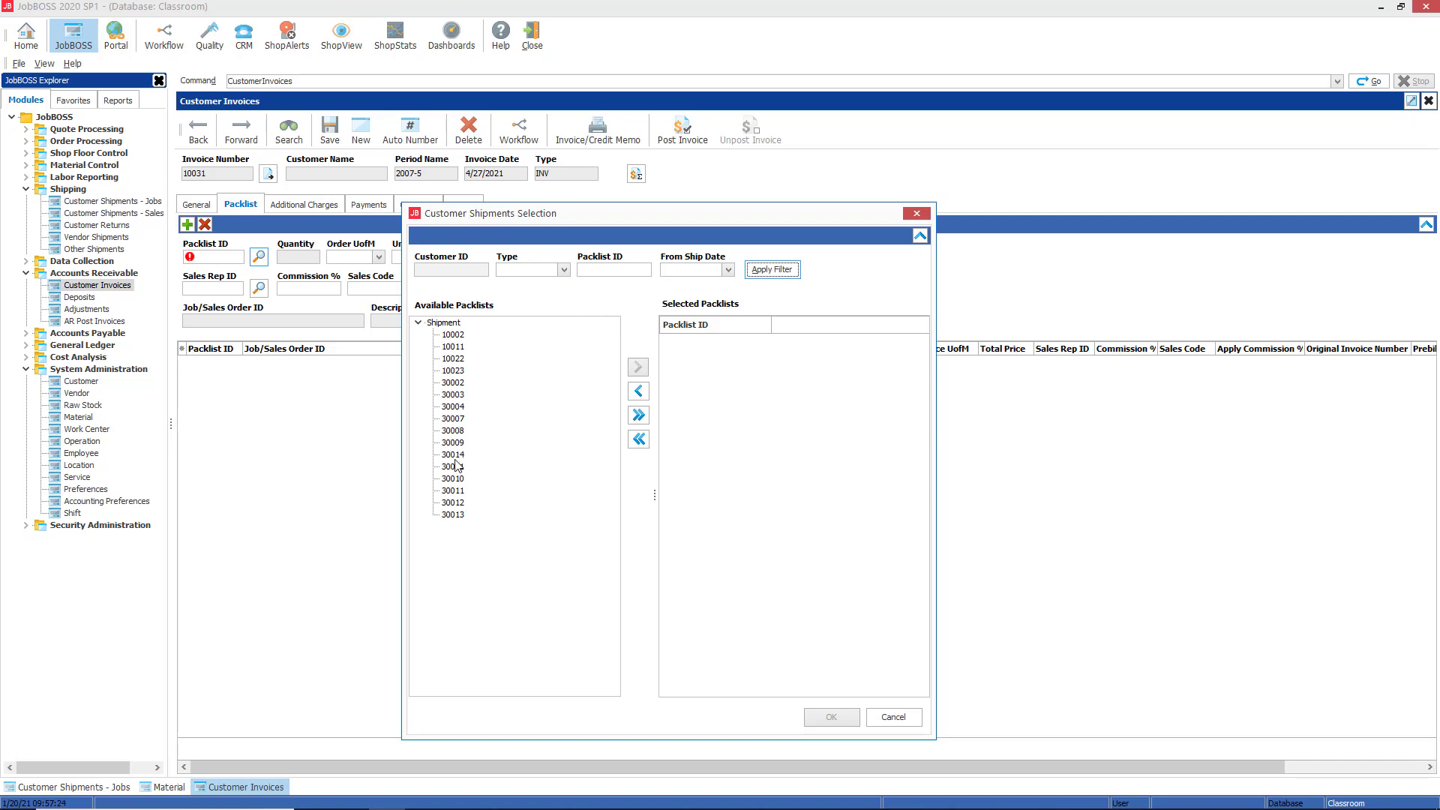
{"action": "left_click_drag", "start_coordinate": [454, 454], "coordinate": [706, 405]}
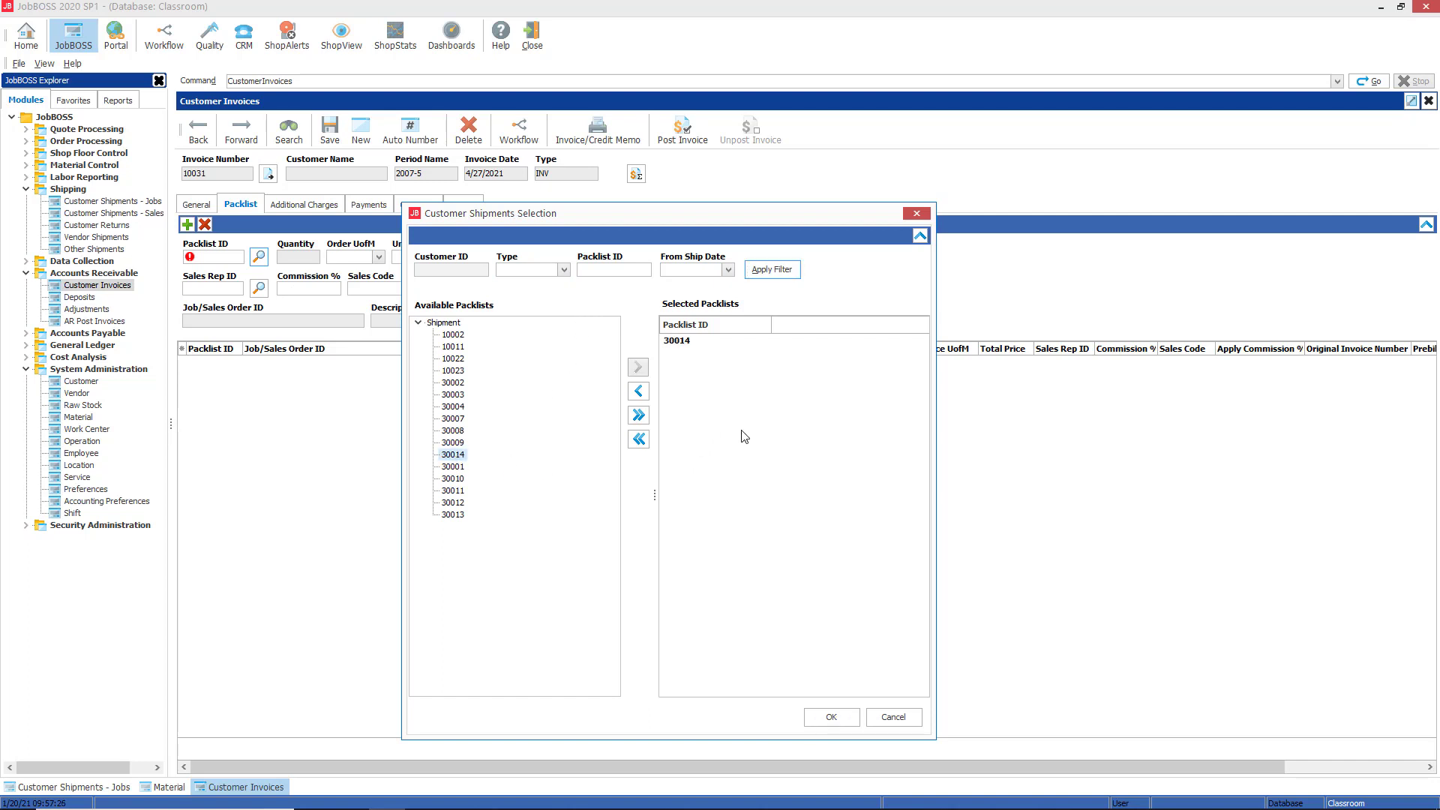
{"action": "left_click", "coordinate": [830, 718]}
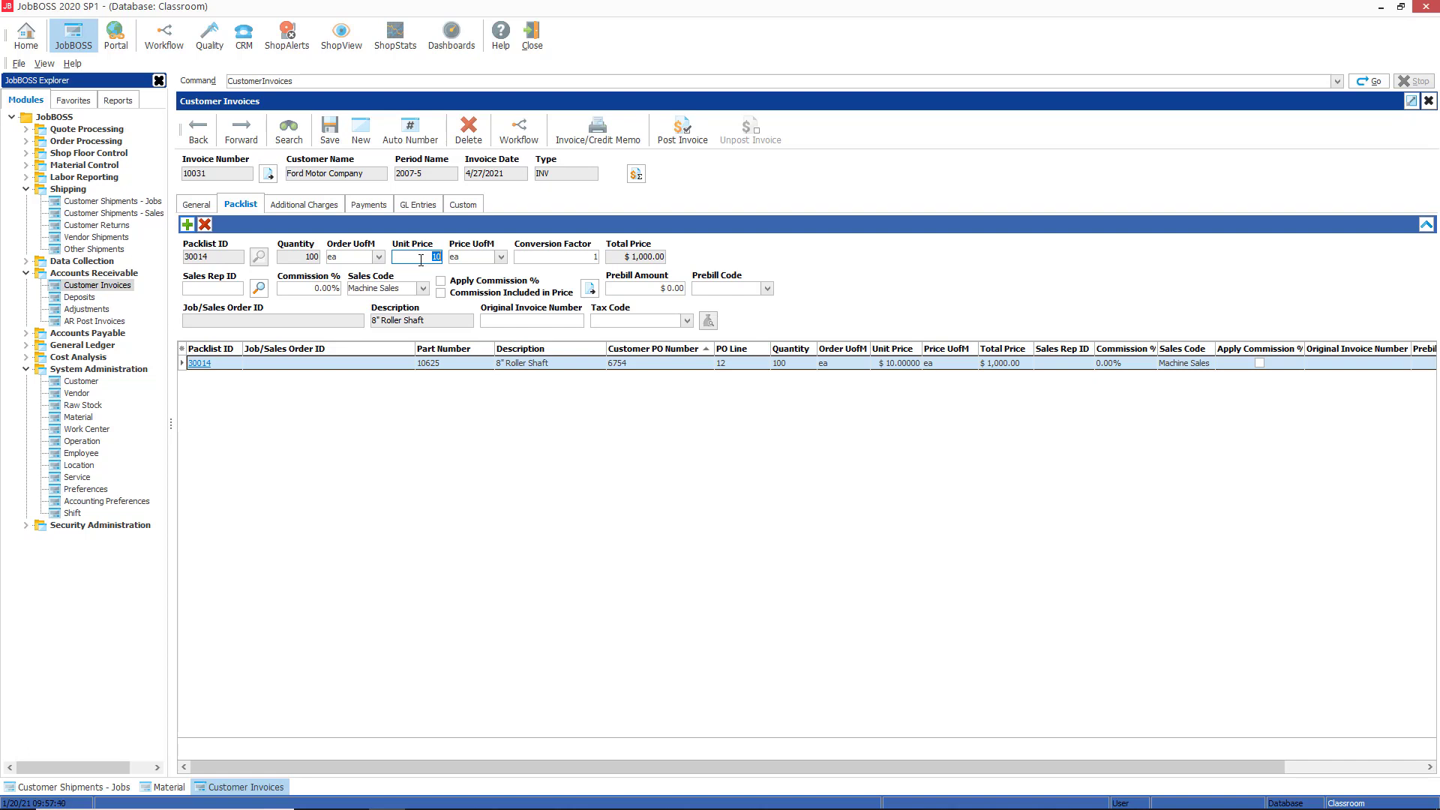
Step: Leave the packlist line's unit price as filled in and post the customer invoice
{"action": "key", "text": "Tab"}
{"action": "key", "text": "Tab"}
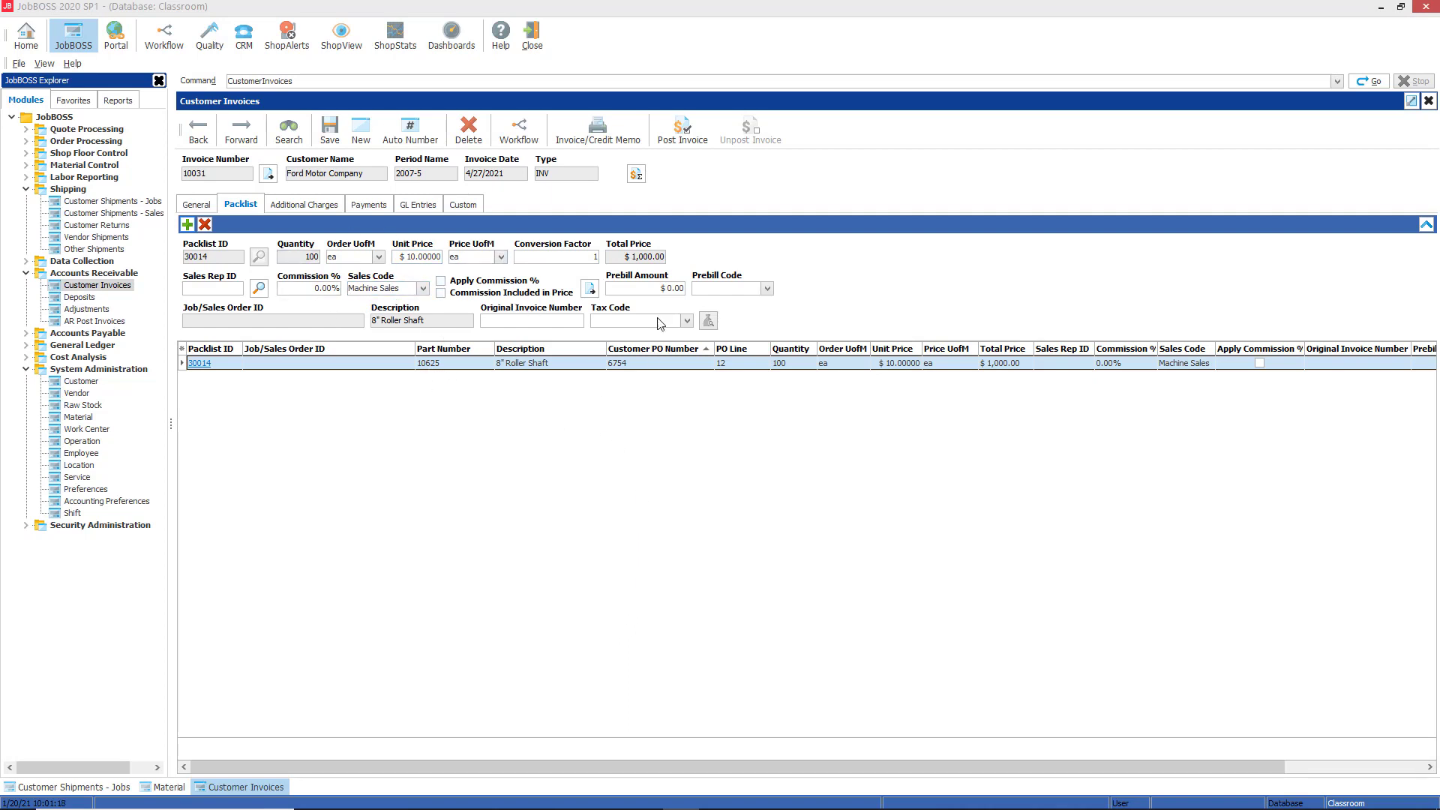
{"action": "left_click", "coordinate": [682, 131]}
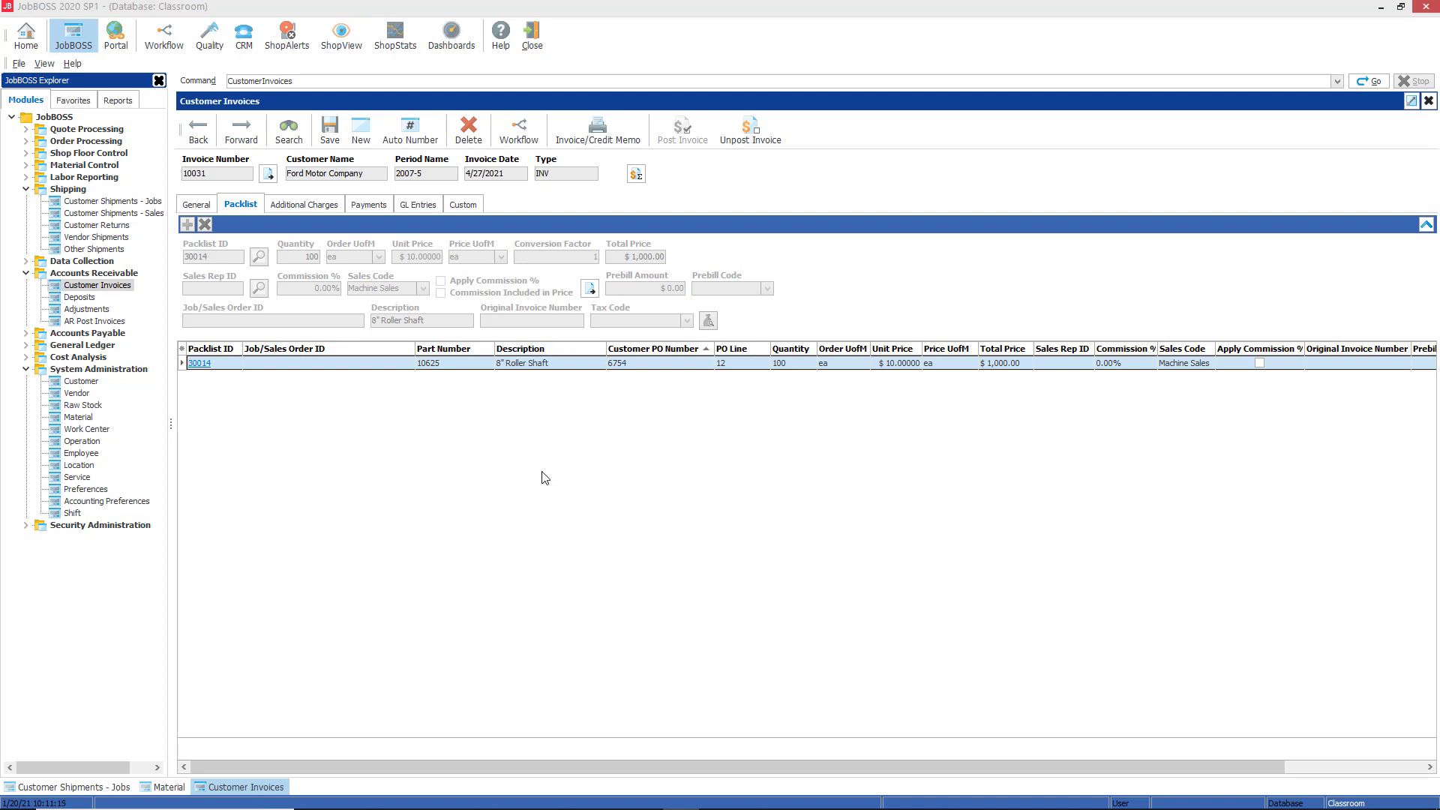
Step: Compare material 10625's sell price and quantity breaks with the posted invoice's unit price, and reopen the customer shipment's inventory line
{"action": "left_click", "coordinate": [167, 787]}
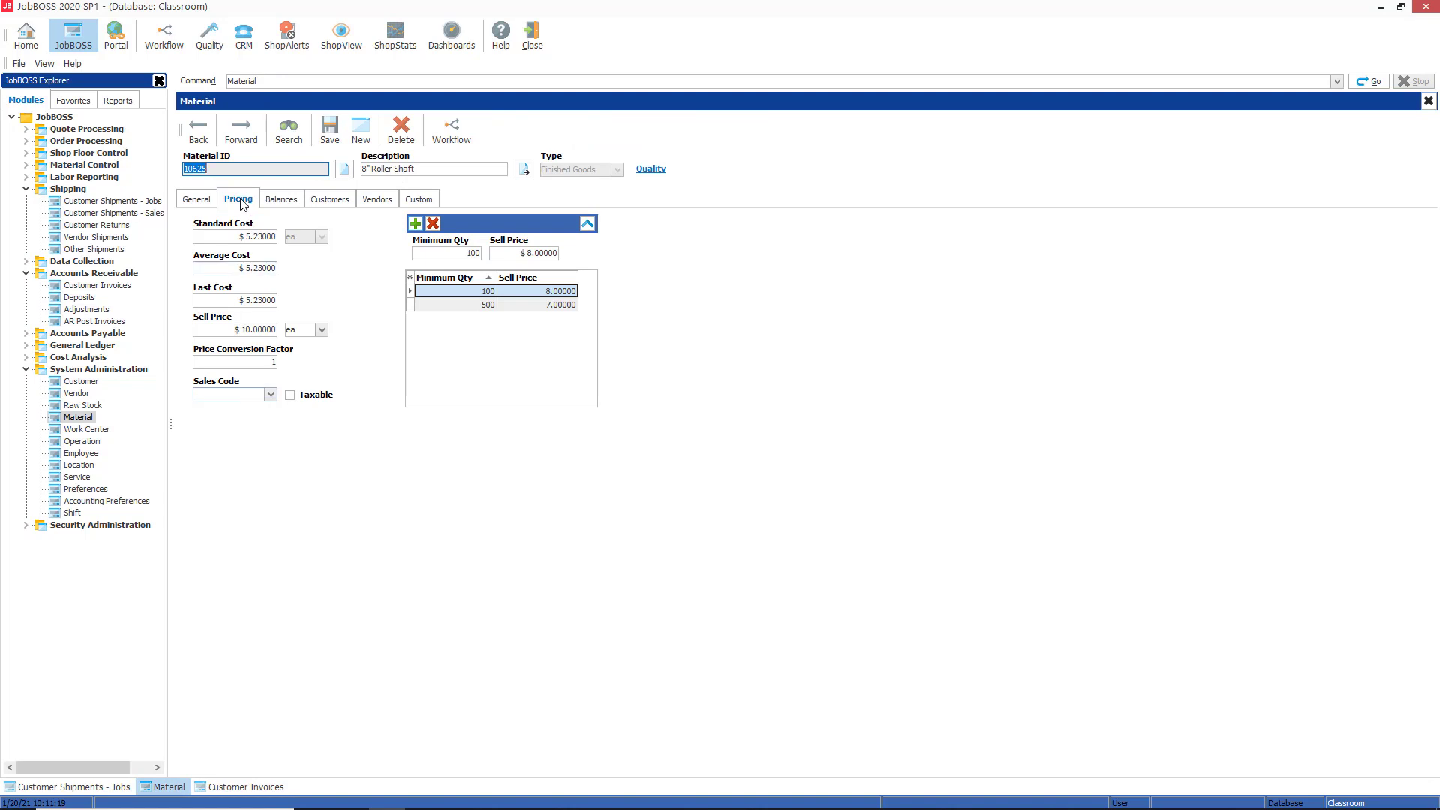
{"action": "left_click", "coordinate": [237, 330]}
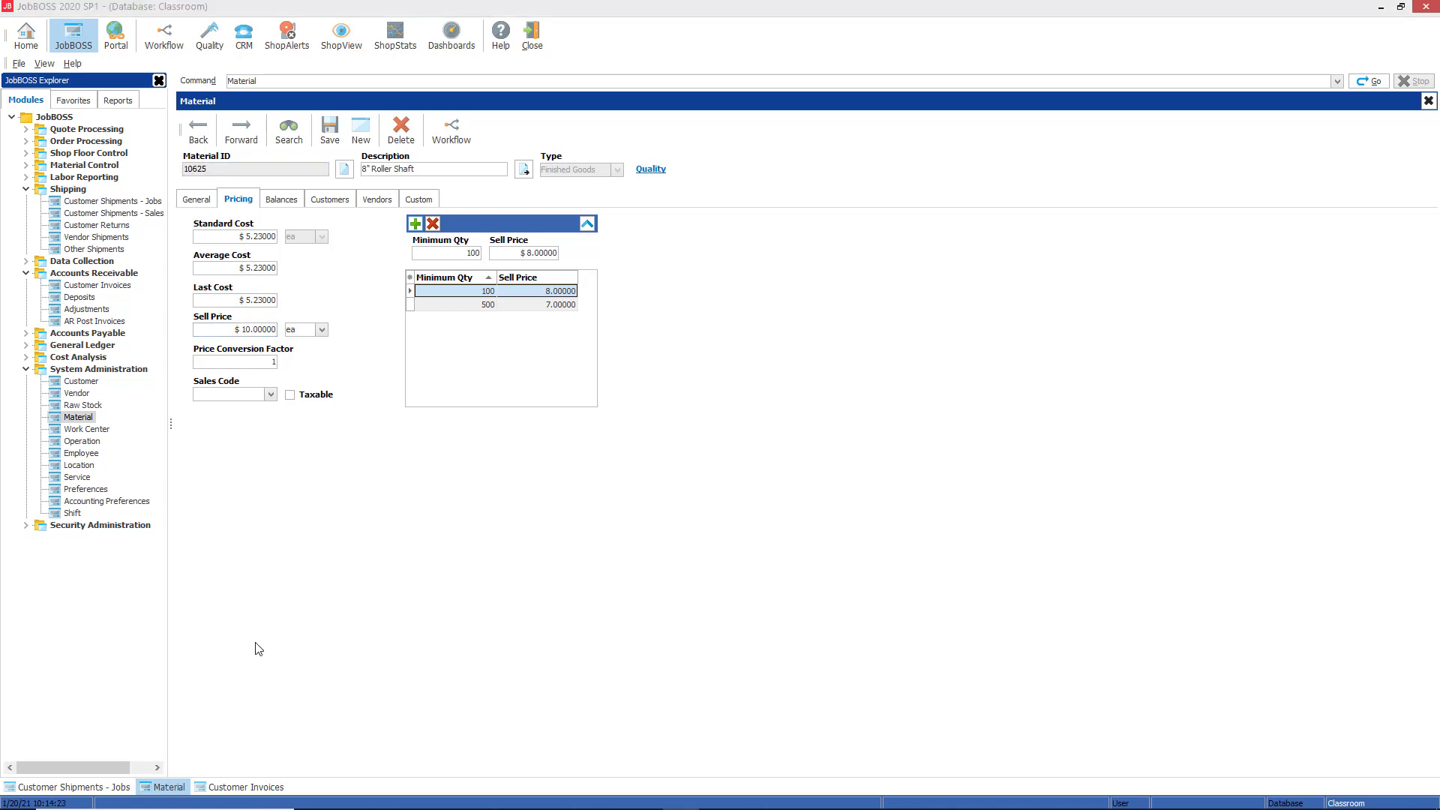
{"action": "left_click", "coordinate": [246, 788]}
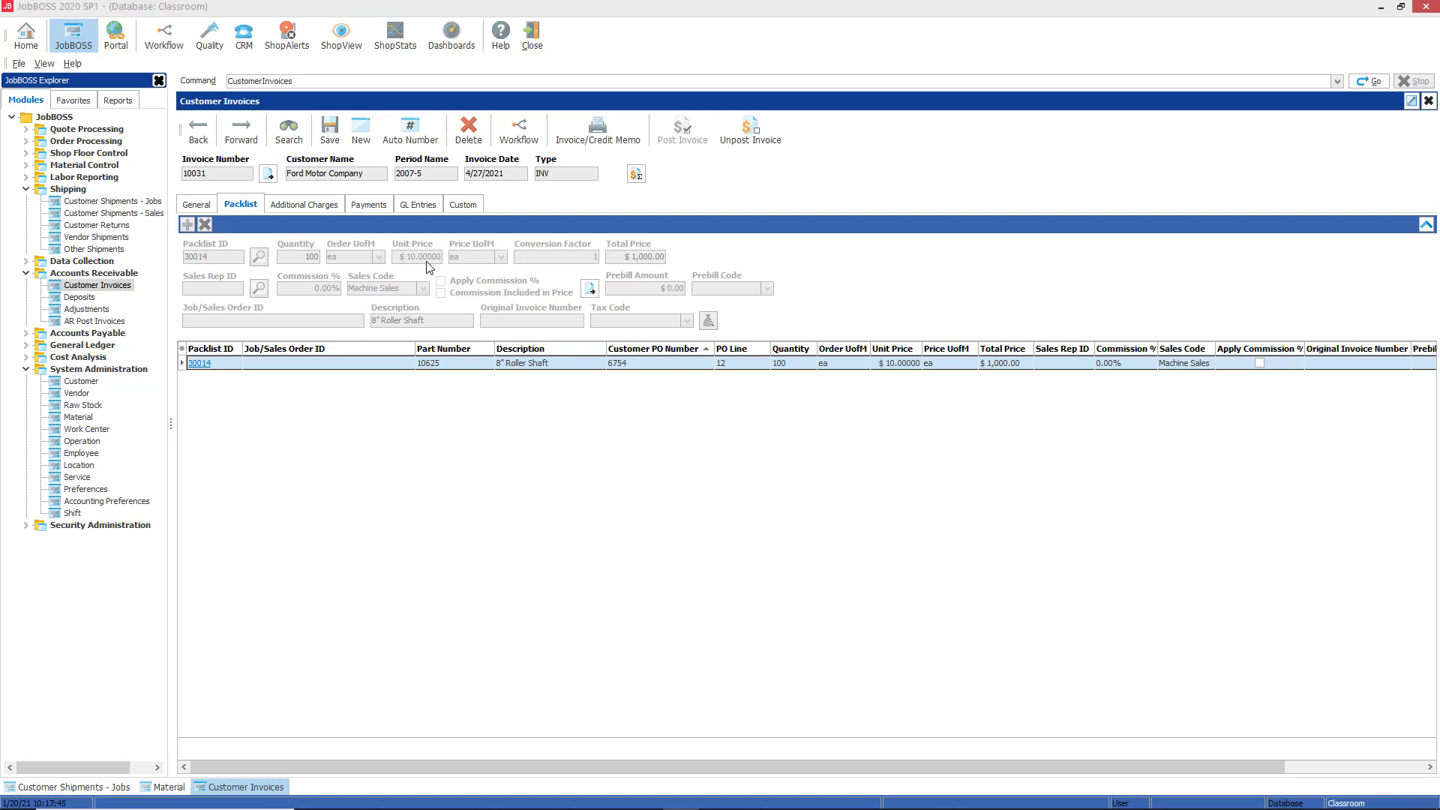
{"action": "left_click", "coordinate": [124, 202]}
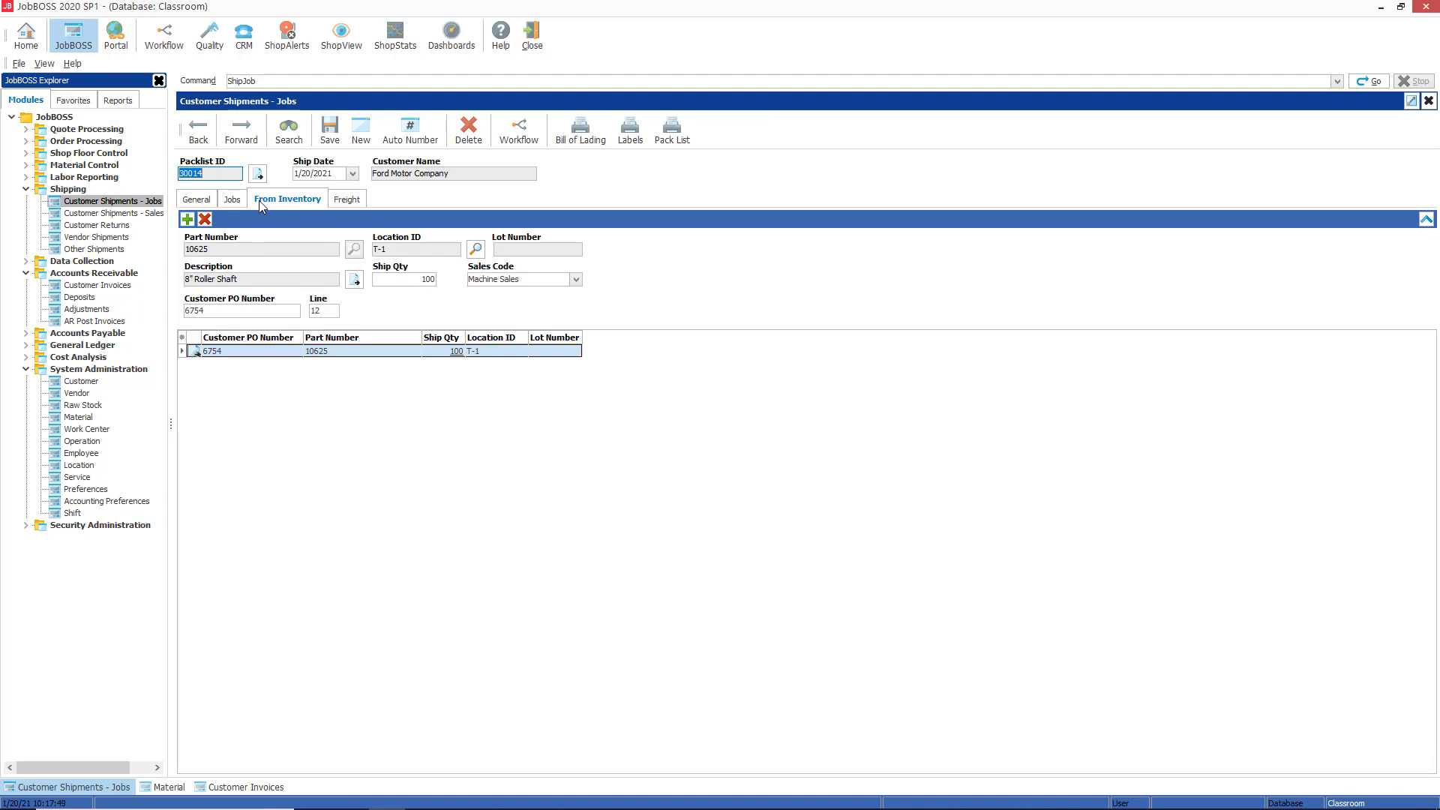